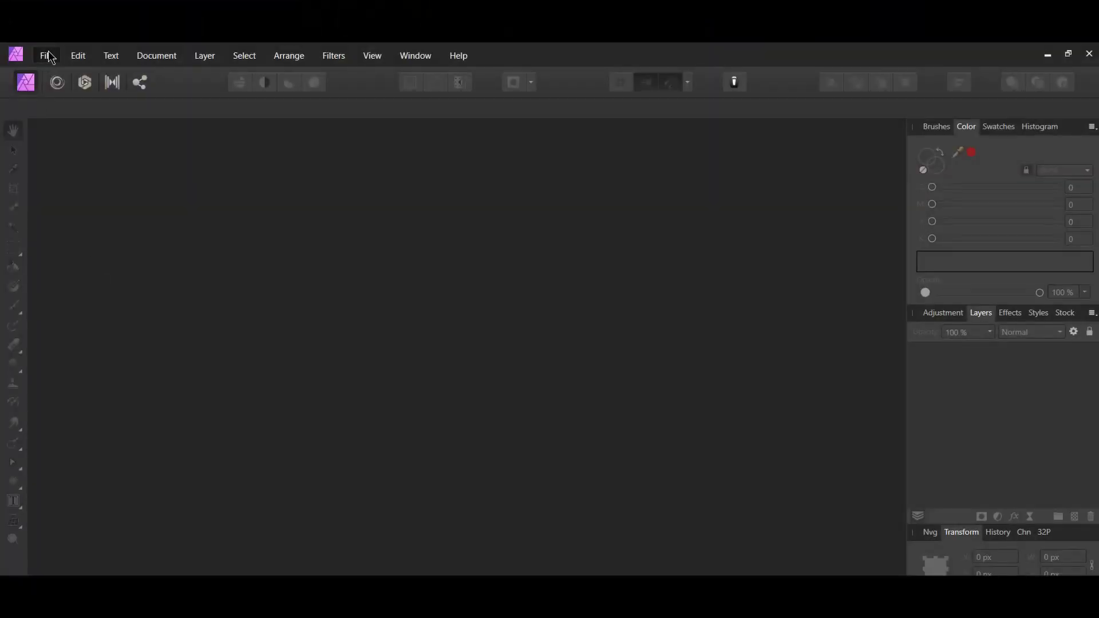
# Step: Open the stretching tiger photo from the Downloads folder
pyautogui.click(50, 57)
pyautogui.click(86, 196)
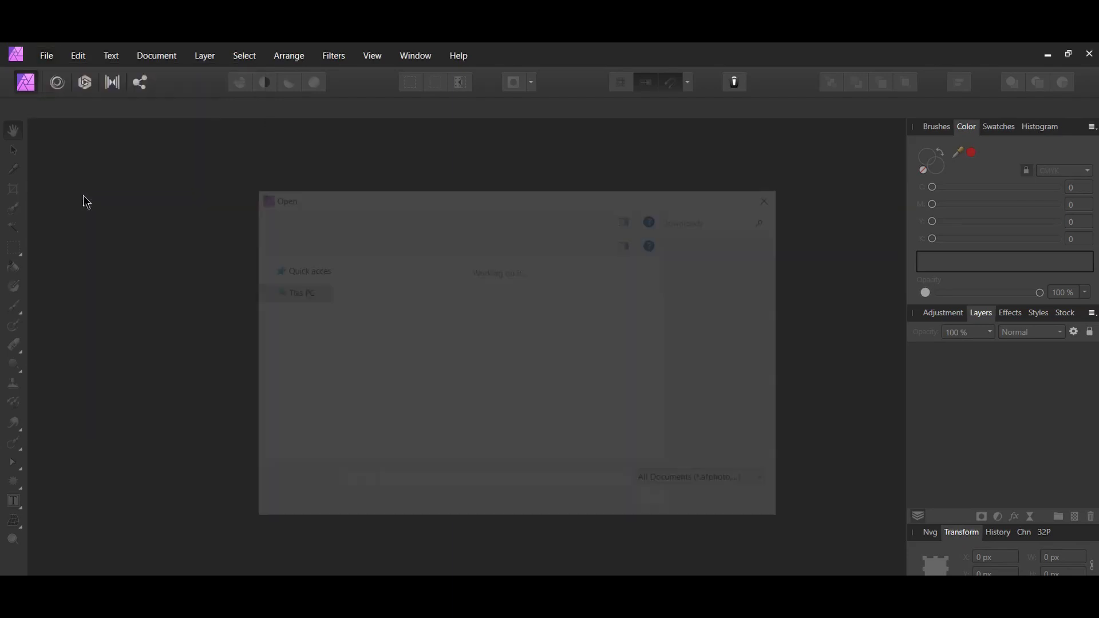
pyautogui.click(671, 466)
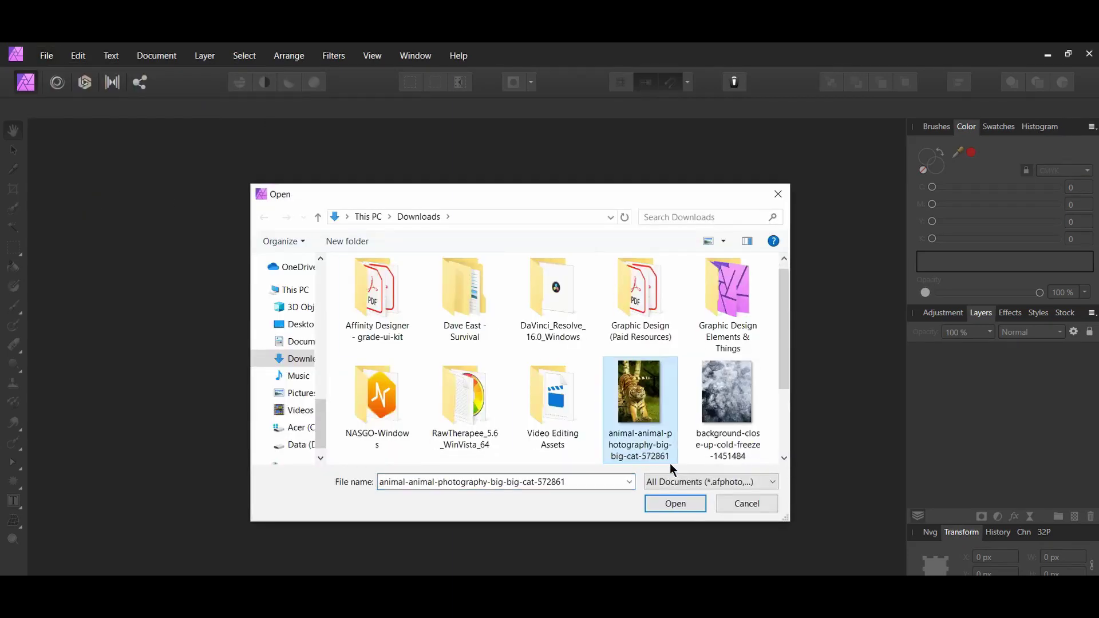
pyautogui.click(680, 504)
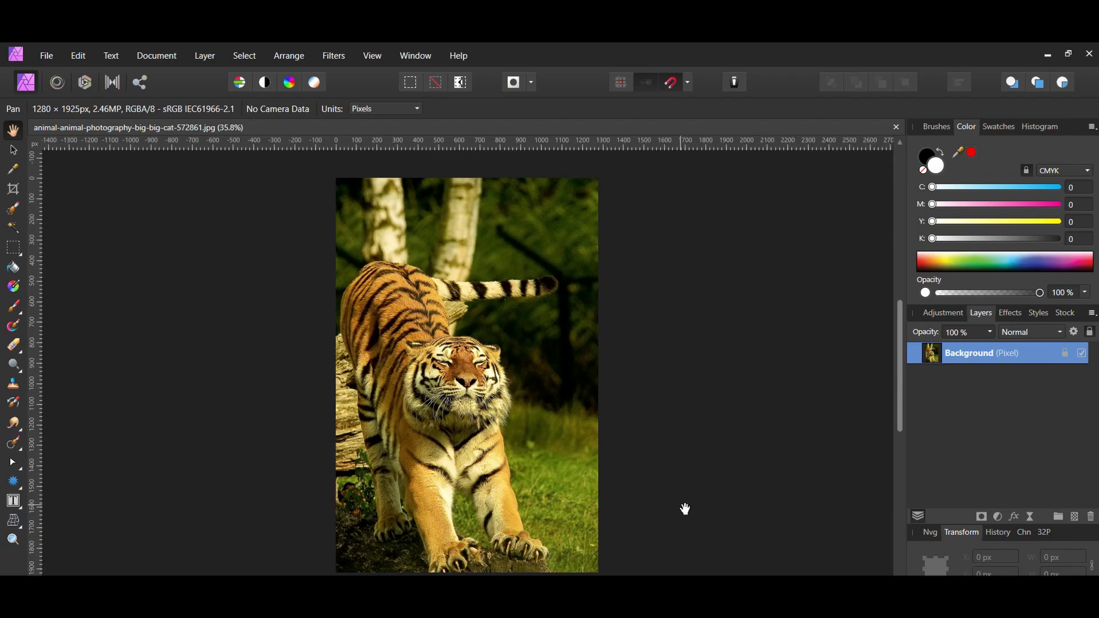
# Step: Add a Threshold adjustment to the tiger photo with the threshold set to 43%
pyautogui.click(997, 516)
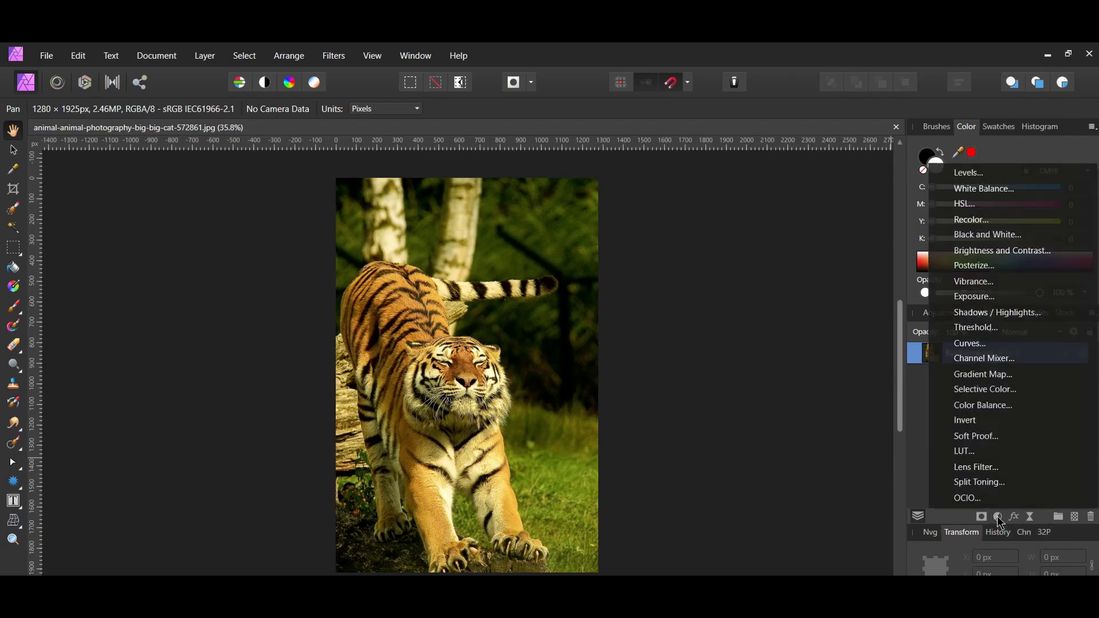
pyautogui.click(1046, 328)
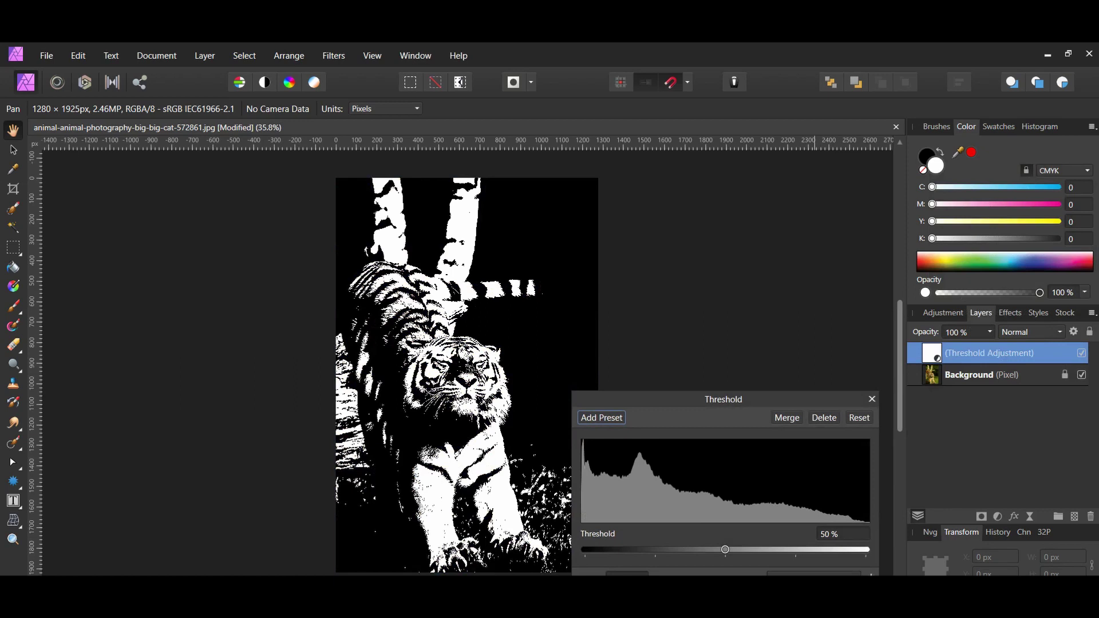
pyautogui.hscroll(2, 435, 375)
pyautogui.hscroll(2, 401, 375)
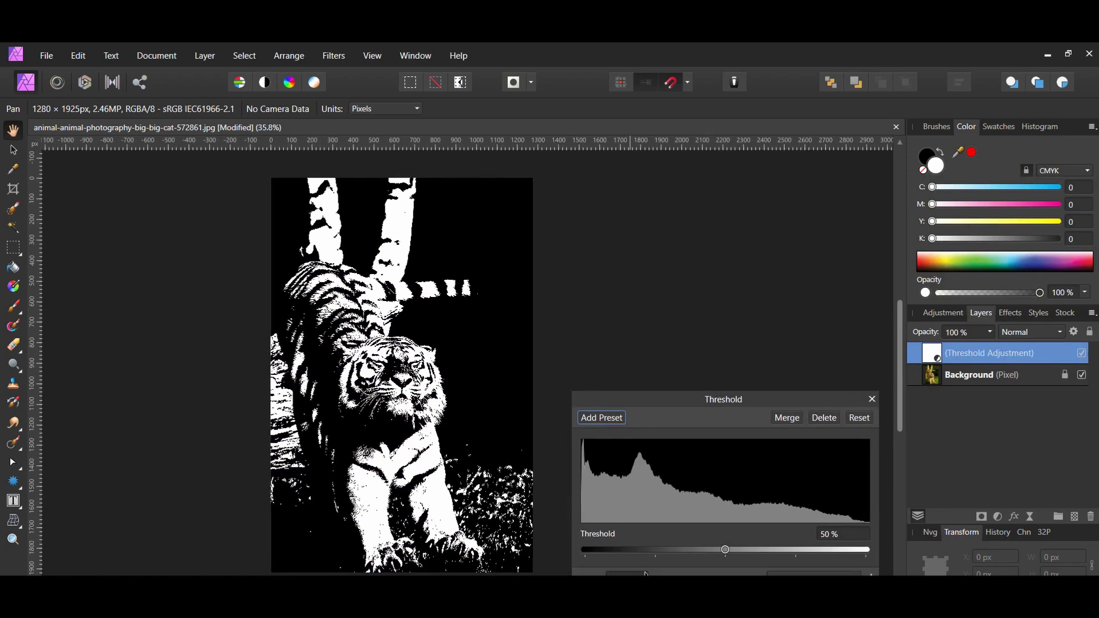
pyautogui.click(831, 535)
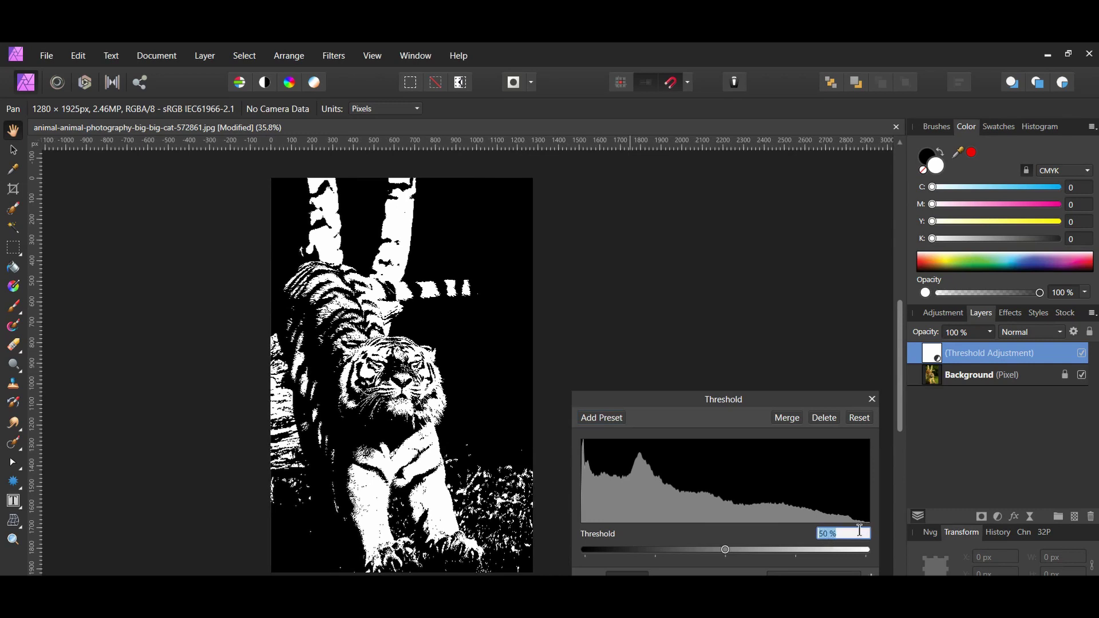
pyautogui.write('43')
pyautogui.press('Return')
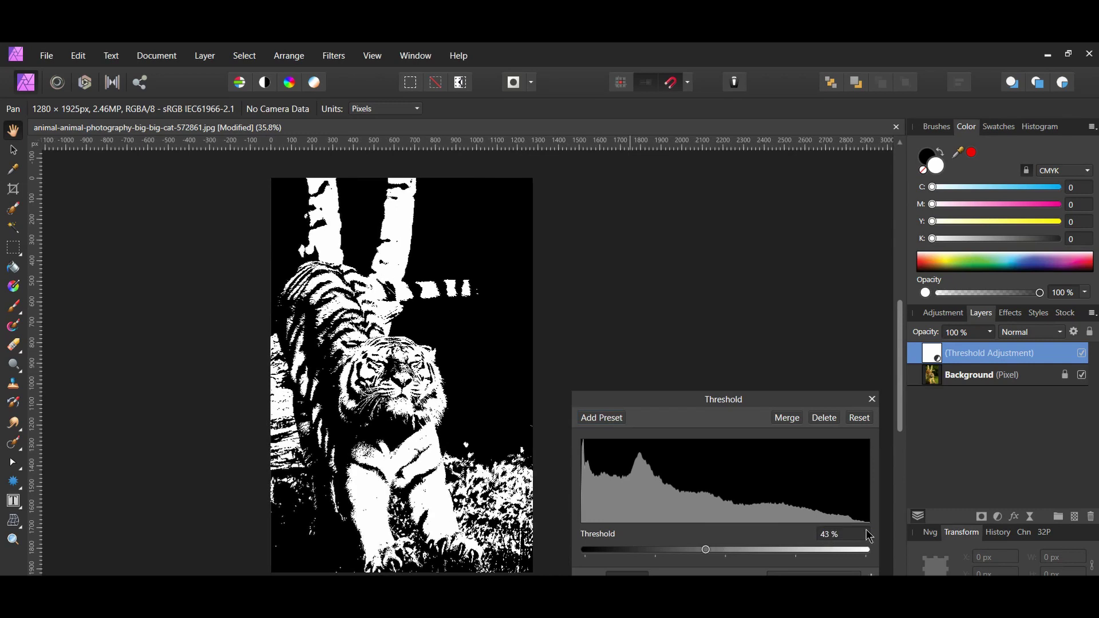
pyautogui.click(999, 519)
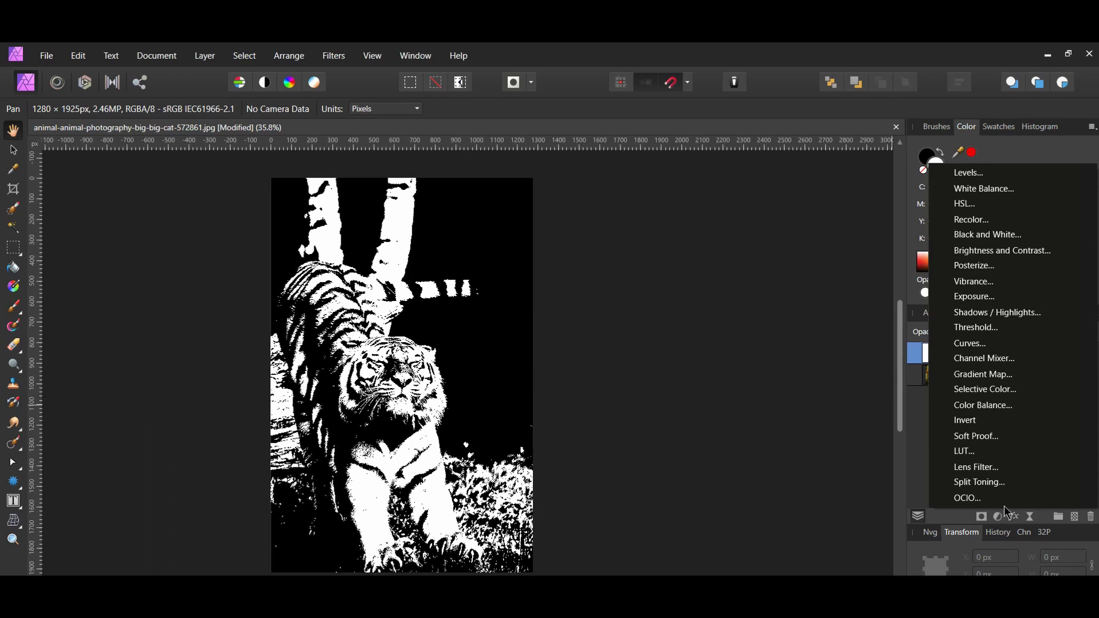
# Step: Add a Gradient Map, delete its green middle stop and reverse it for red on blue
pyautogui.click(1008, 377)
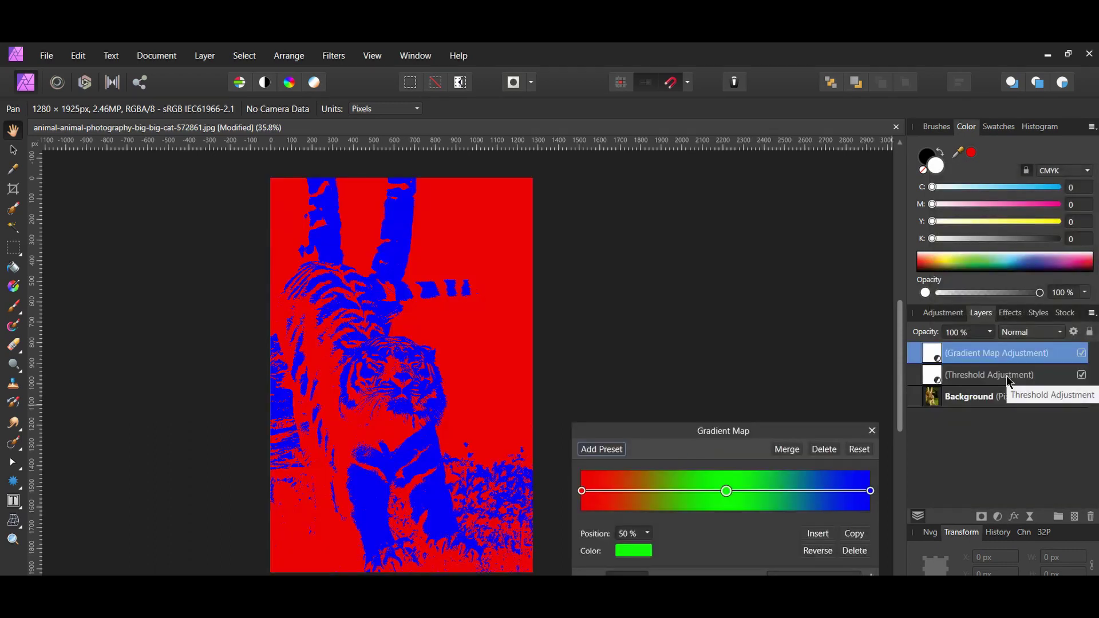
pyautogui.click(727, 495)
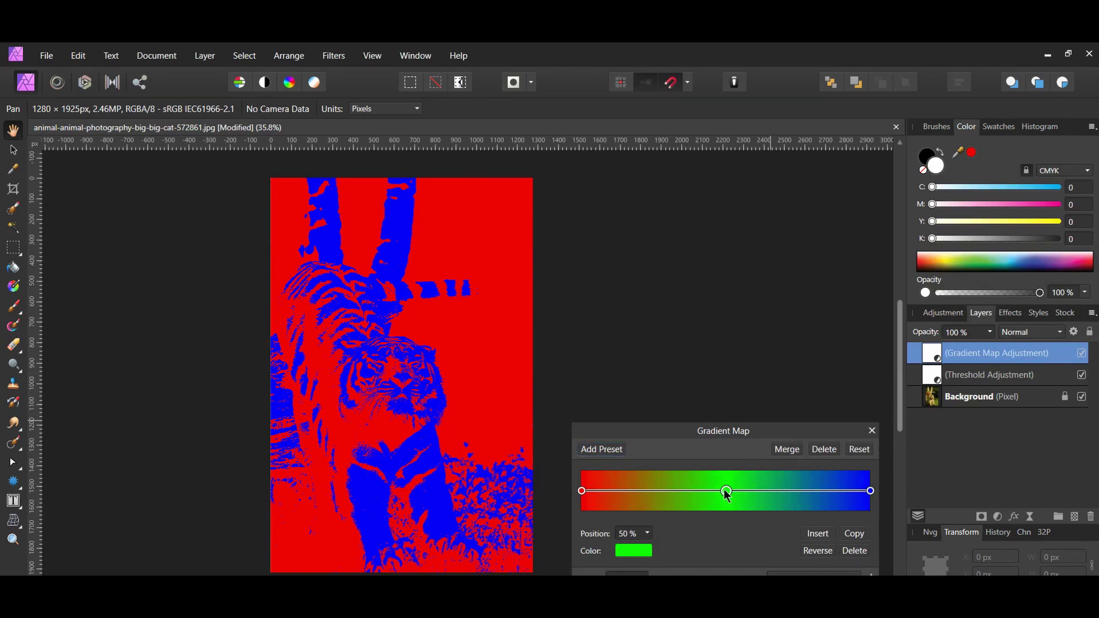
pyautogui.click(865, 550)
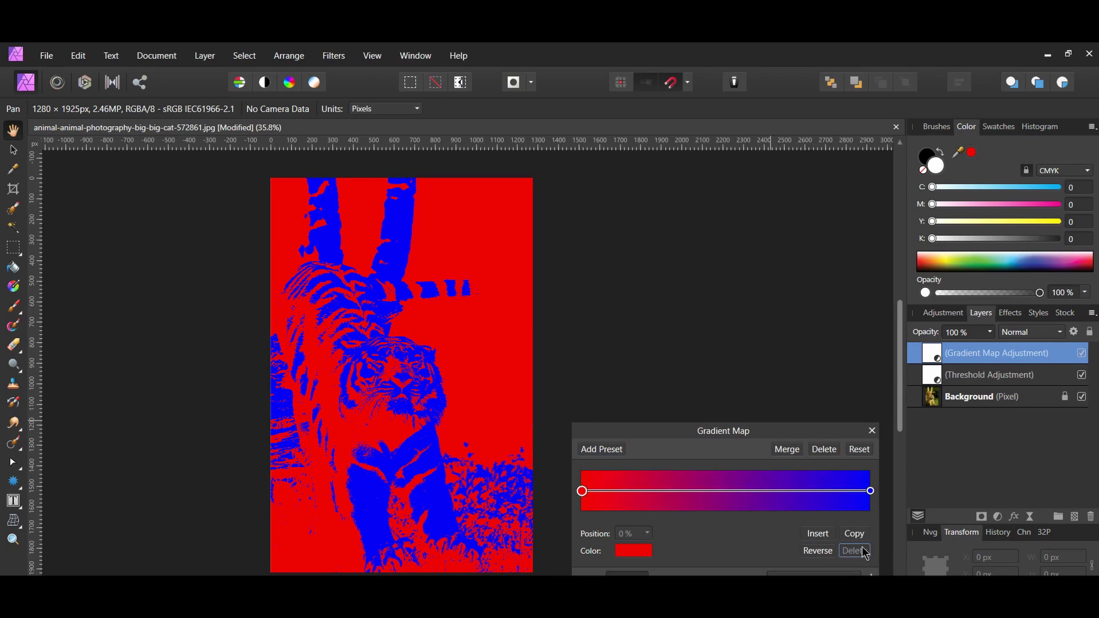
pyautogui.click(803, 500)
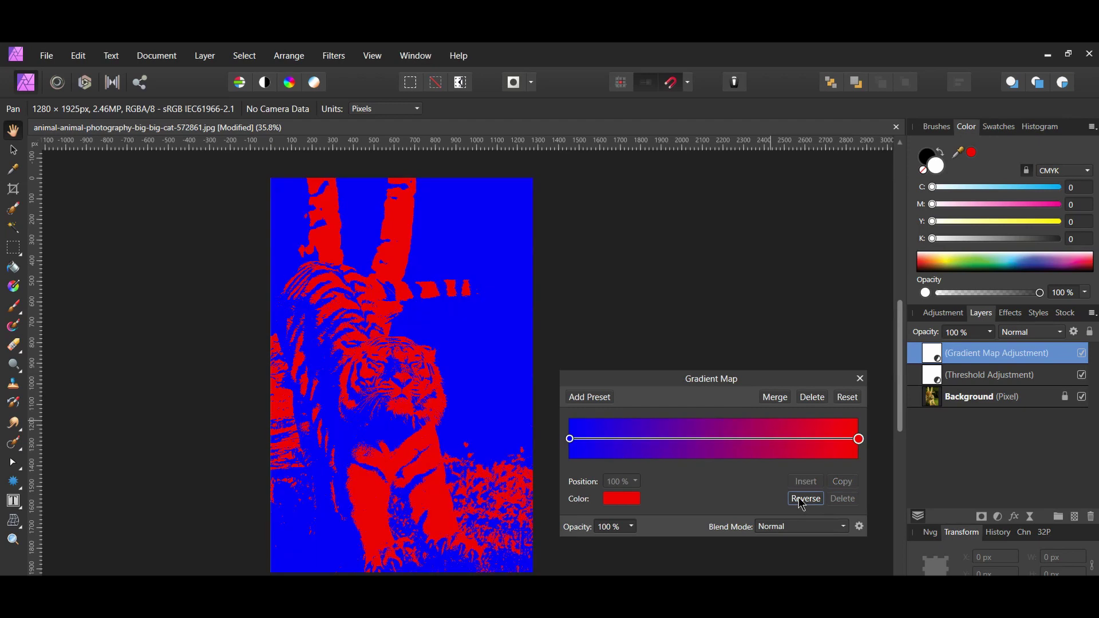
pyautogui.click(570, 440)
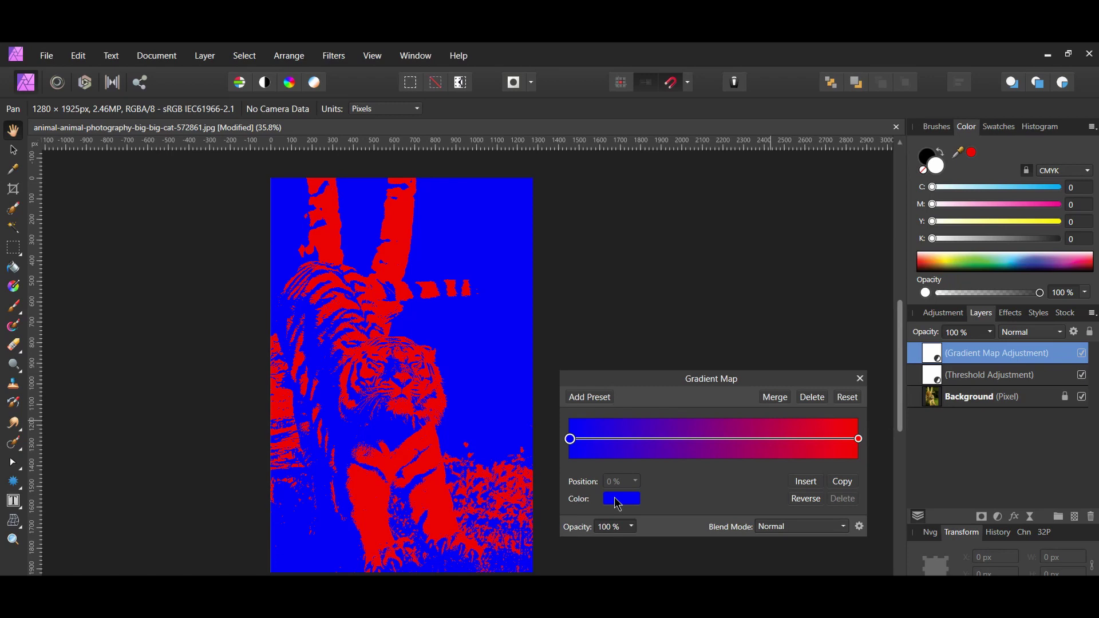
# Step: Darken the gradient's blue stop to navy by setting its B value to 123
pyautogui.click(617, 504)
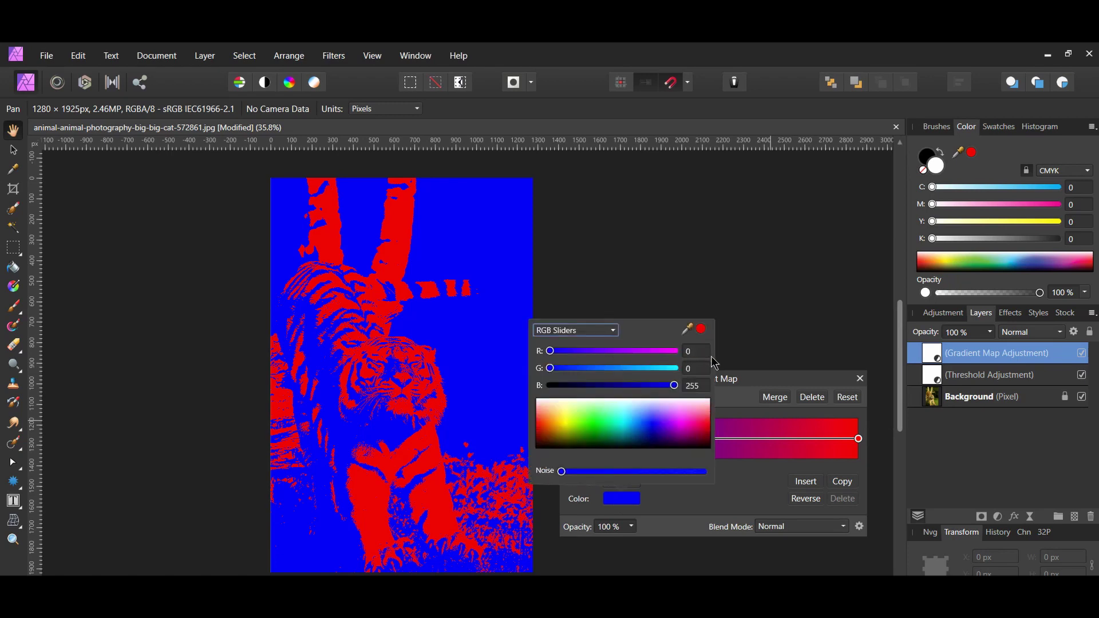
pyautogui.click(700, 387)
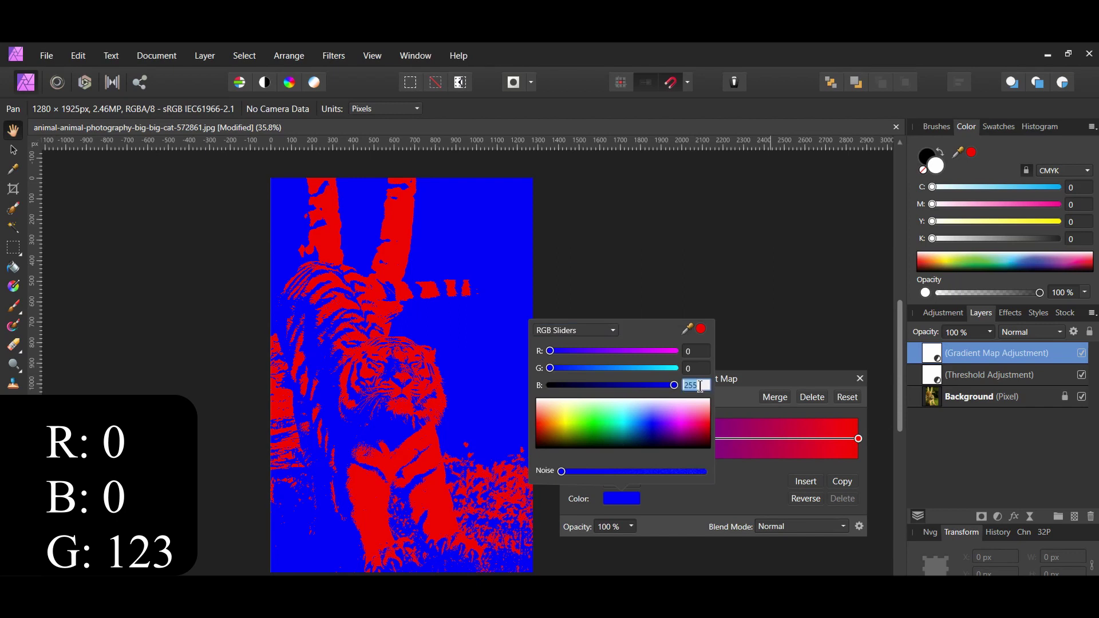
pyautogui.write('12')
pyautogui.write('3')
pyautogui.press('Return')
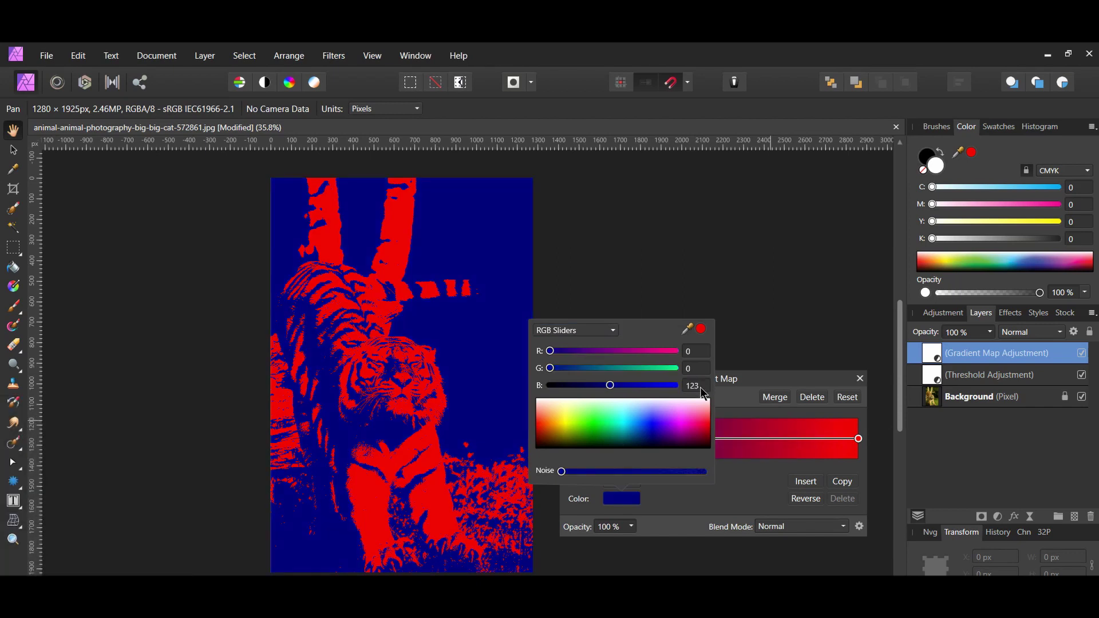
pyautogui.click(762, 489)
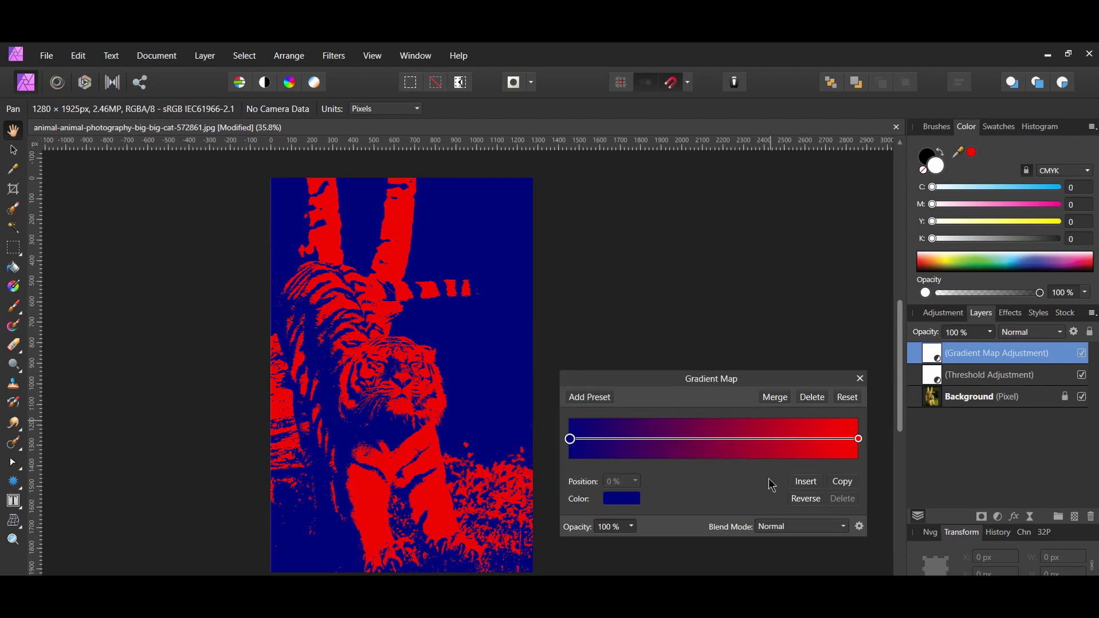
pyautogui.click(859, 439)
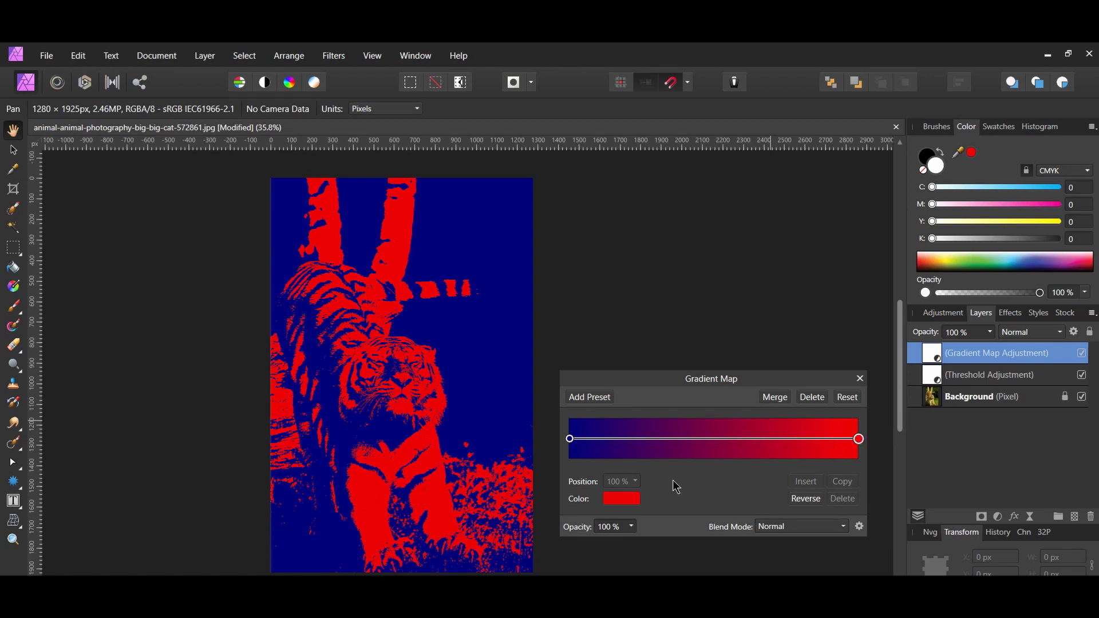
# Step: Change the gradient's red stop to pink with RGB 234, 94, 191
pyautogui.click(622, 500)
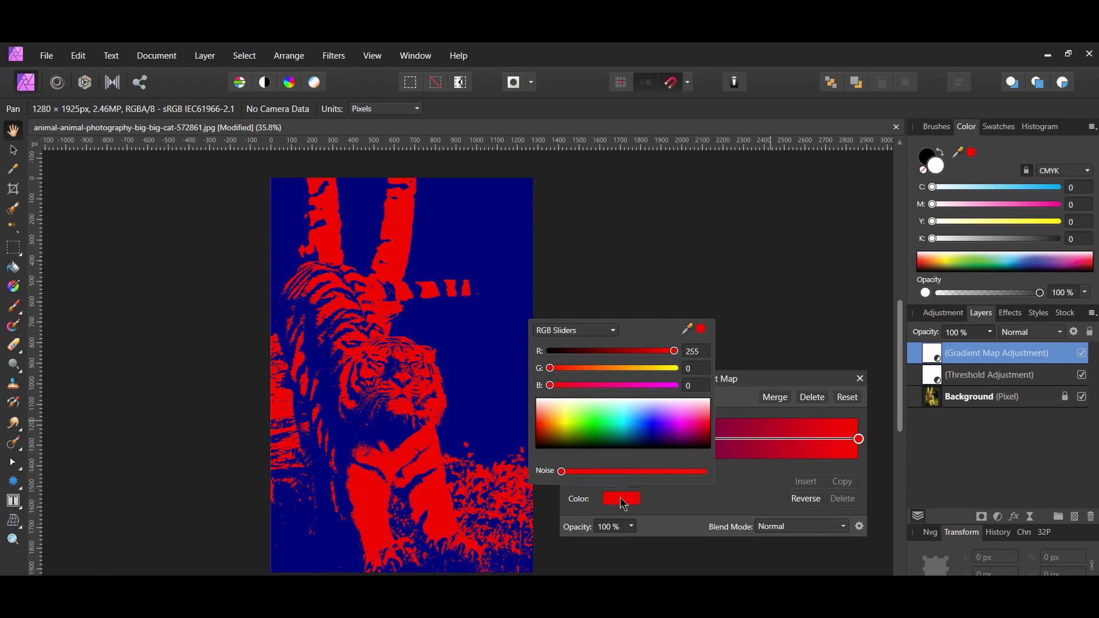
pyautogui.click(699, 350)
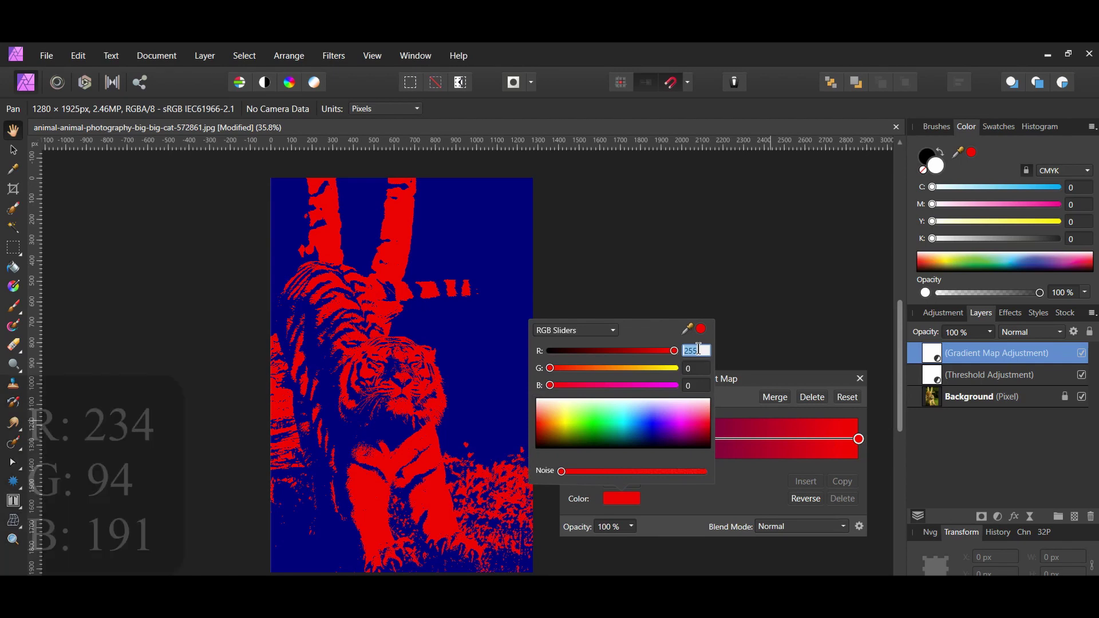
pyautogui.write('234')
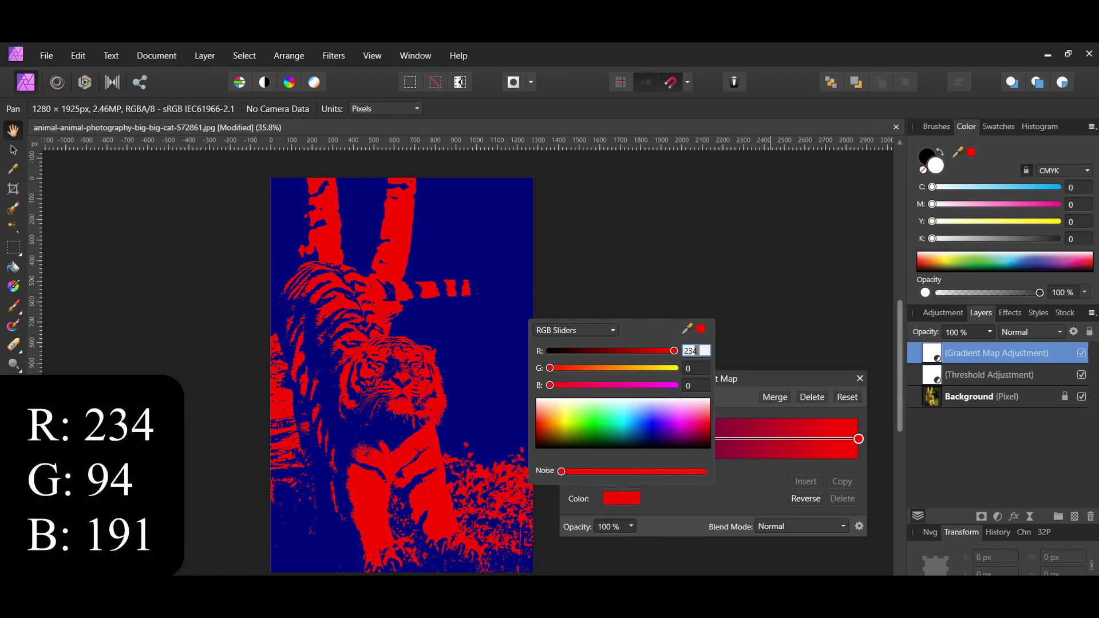
pyautogui.click(692, 368)
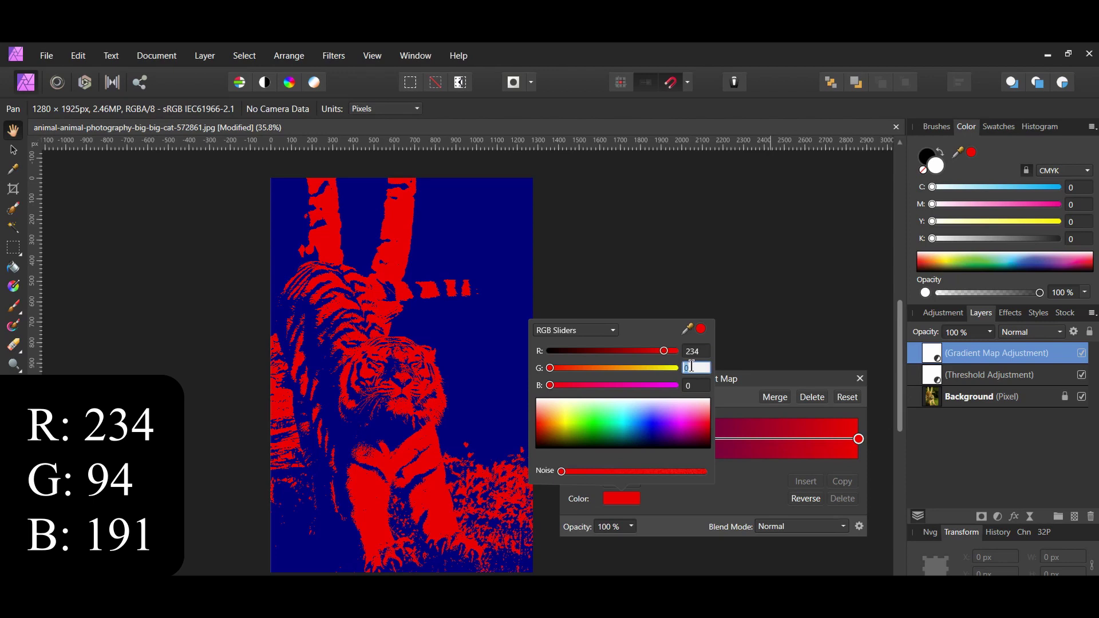
pyautogui.write('94')
pyautogui.click(698, 388)
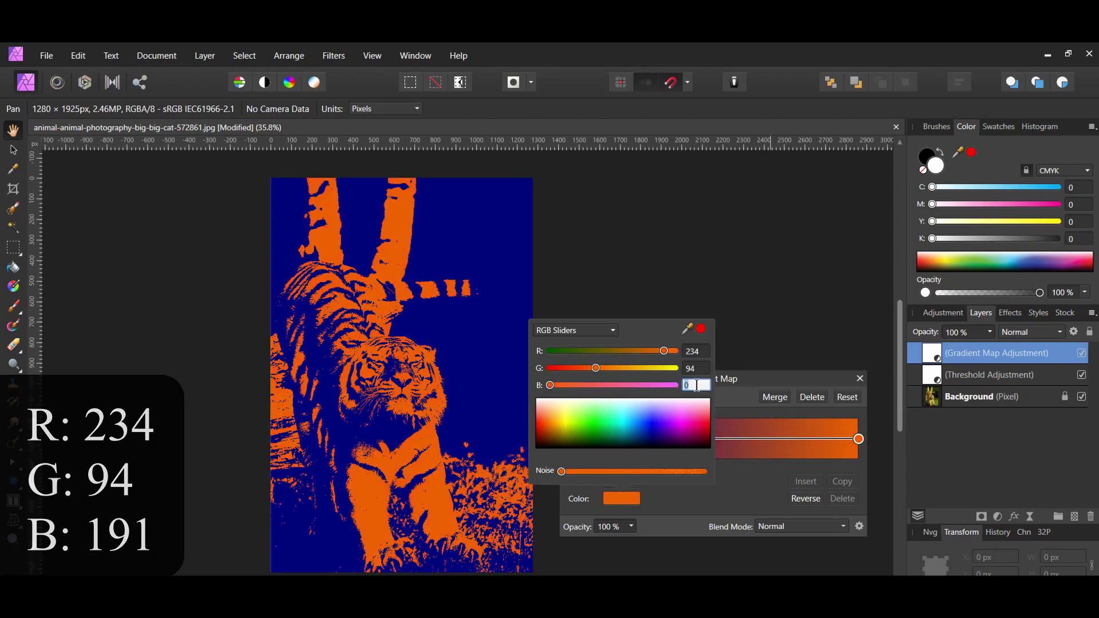
pyautogui.write('191')
pyautogui.press('Return')
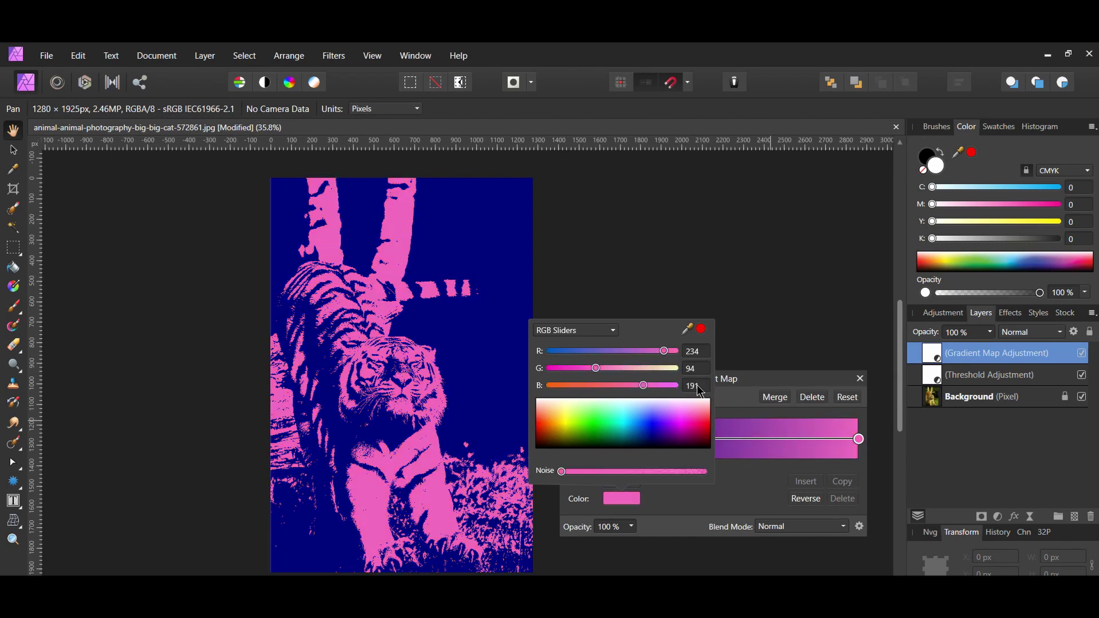
# Step: Open background-close-up-cold-freeze-1451484 from the Downloads folder
pyautogui.click(46, 55)
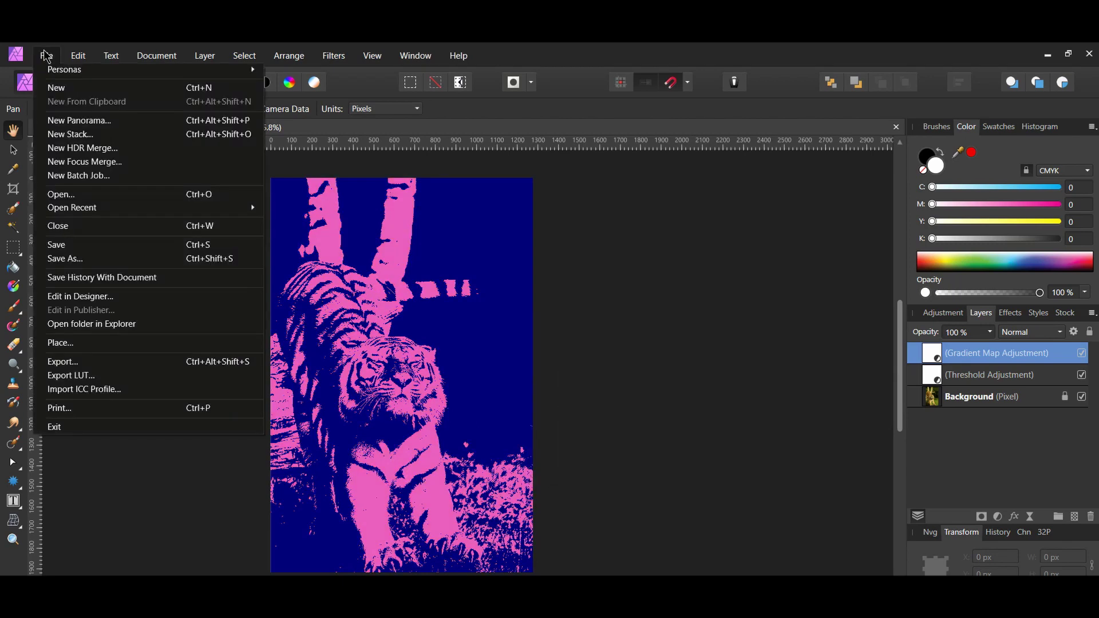
pyautogui.click(63, 195)
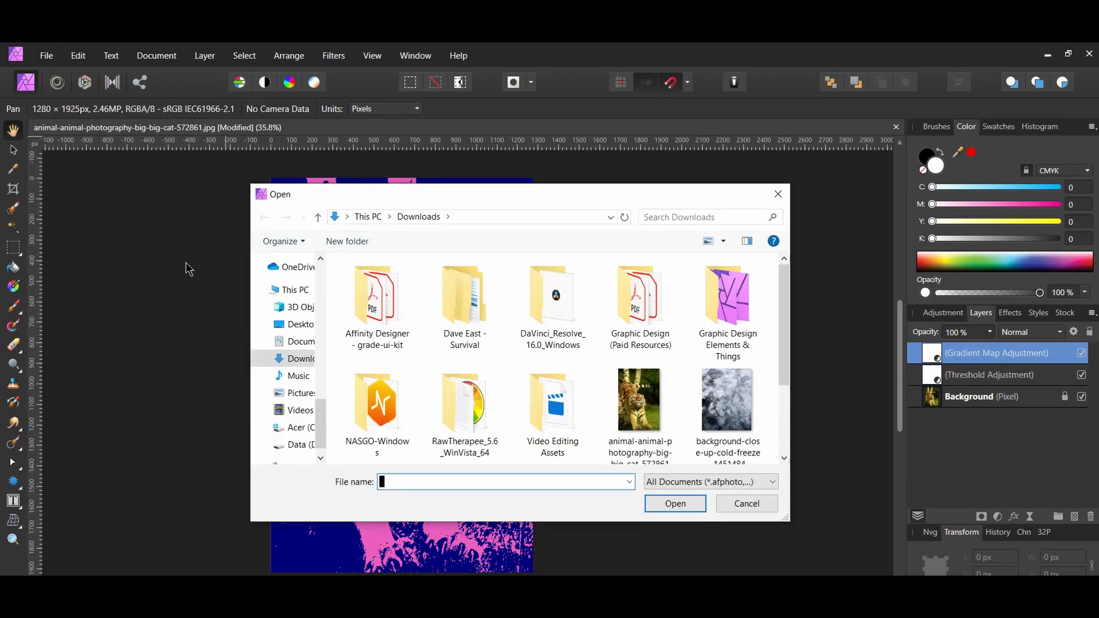
pyautogui.click(735, 394)
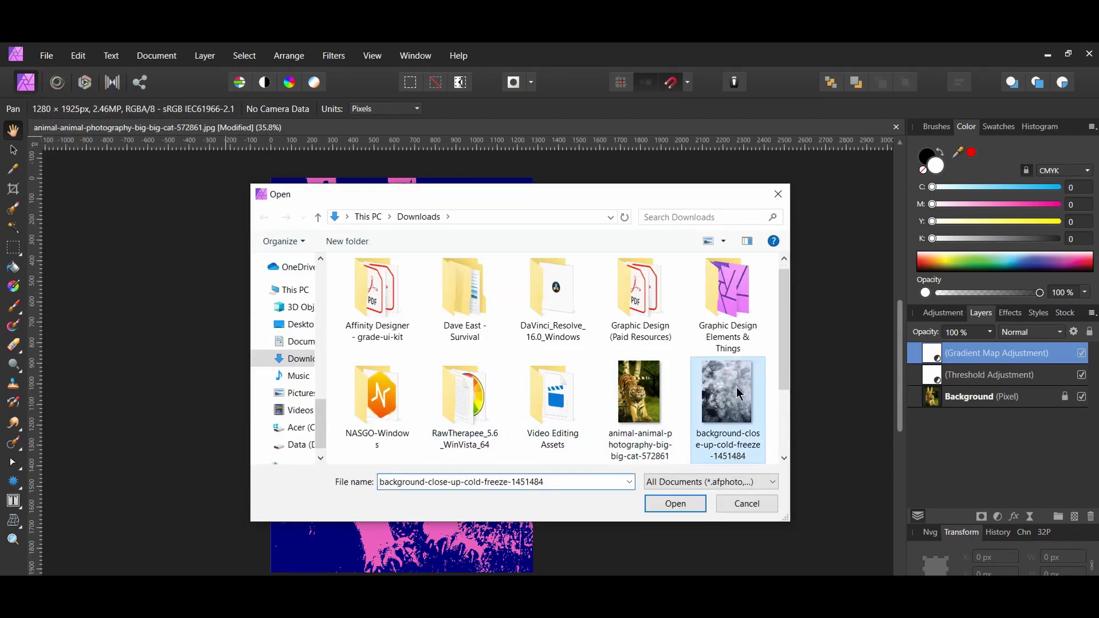
pyautogui.click(680, 510)
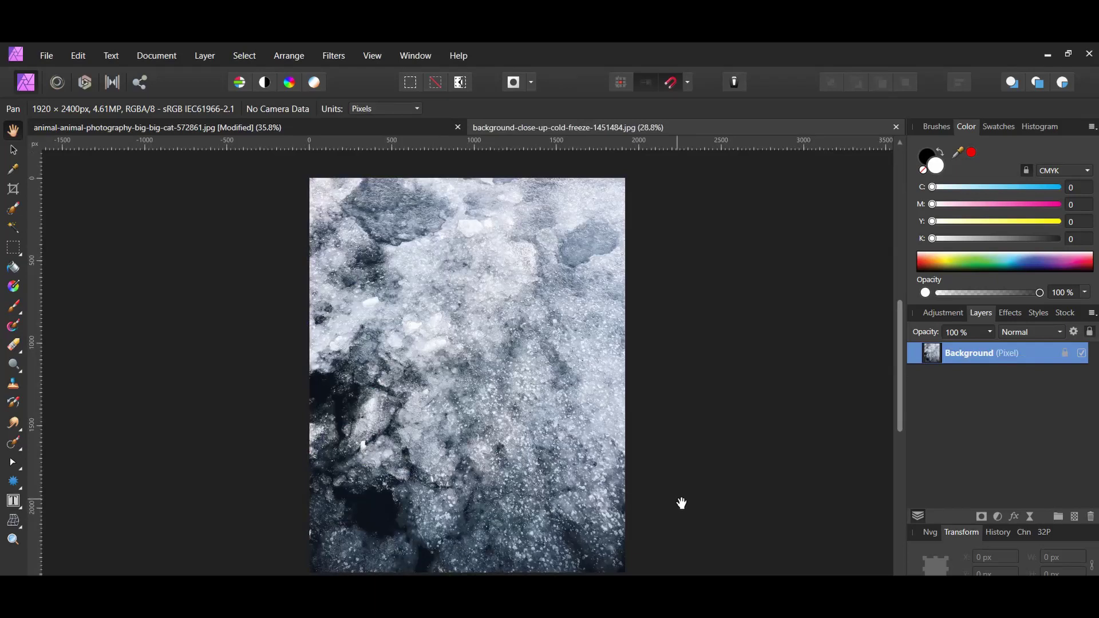
# Step: Copy the ice image and paste it onto the tiger document as the top layer
pyautogui.click(14, 150)
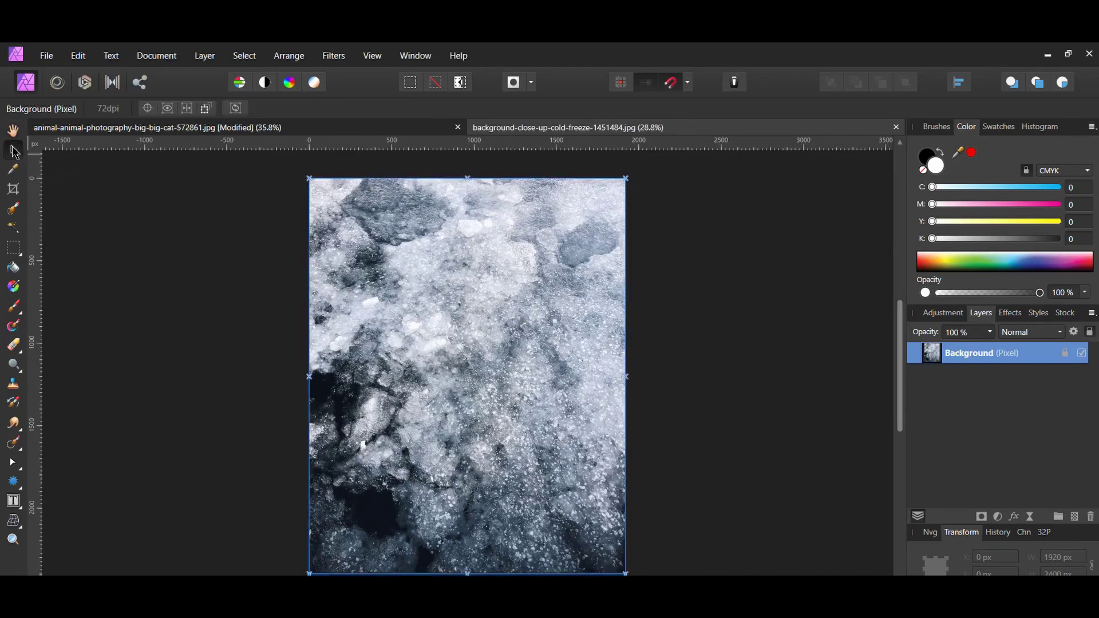
pyautogui.rightClick(432, 398)
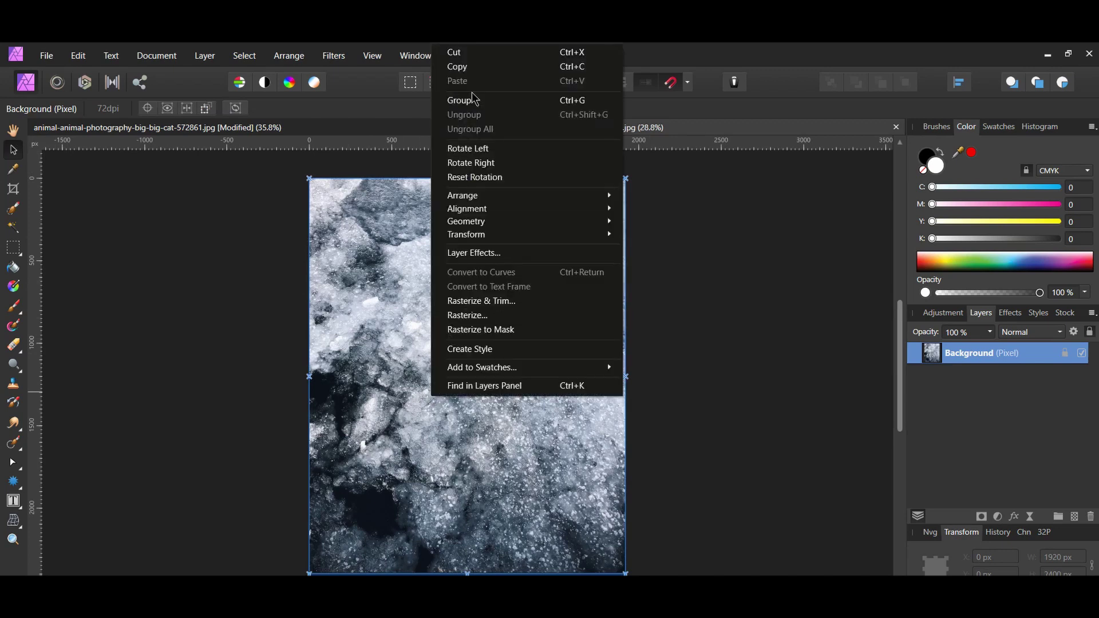
pyautogui.click(468, 68)
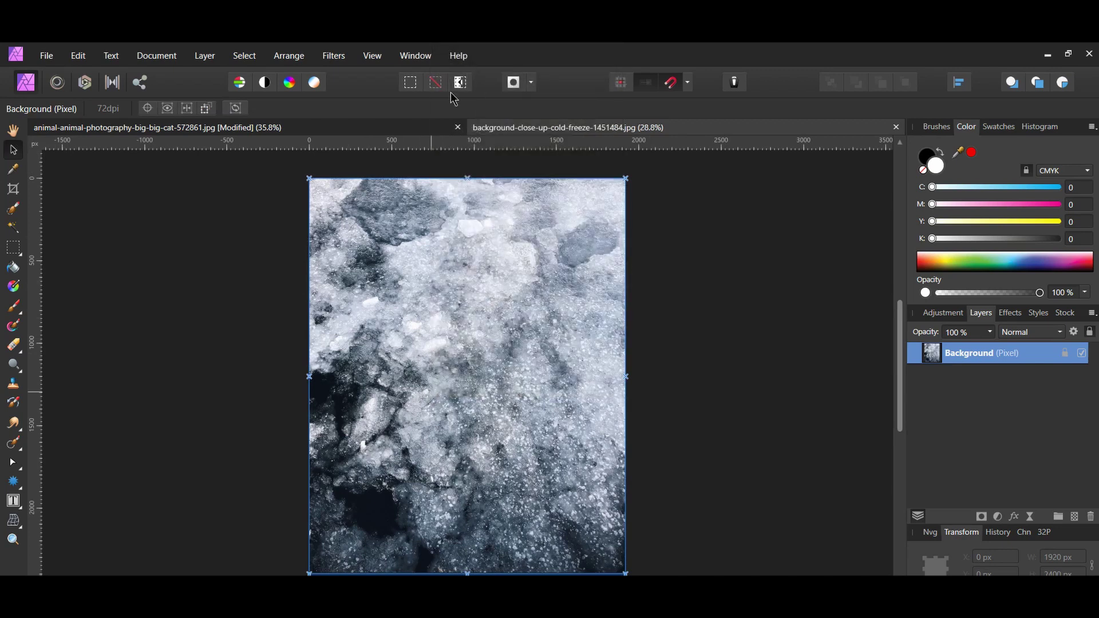
pyautogui.click(258, 129)
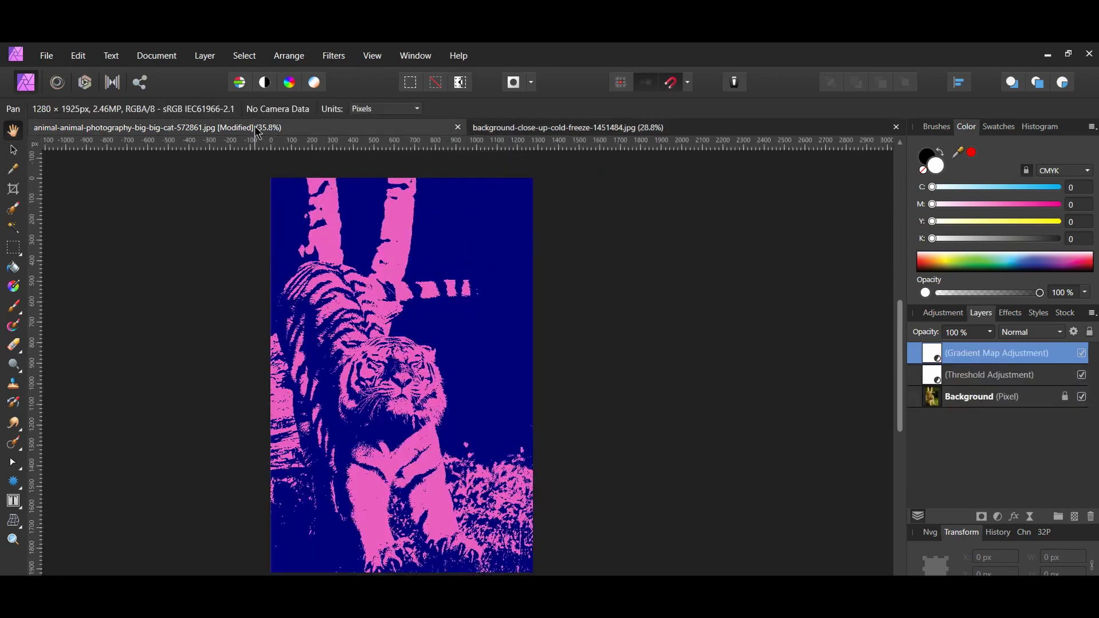
pyautogui.click(13, 150)
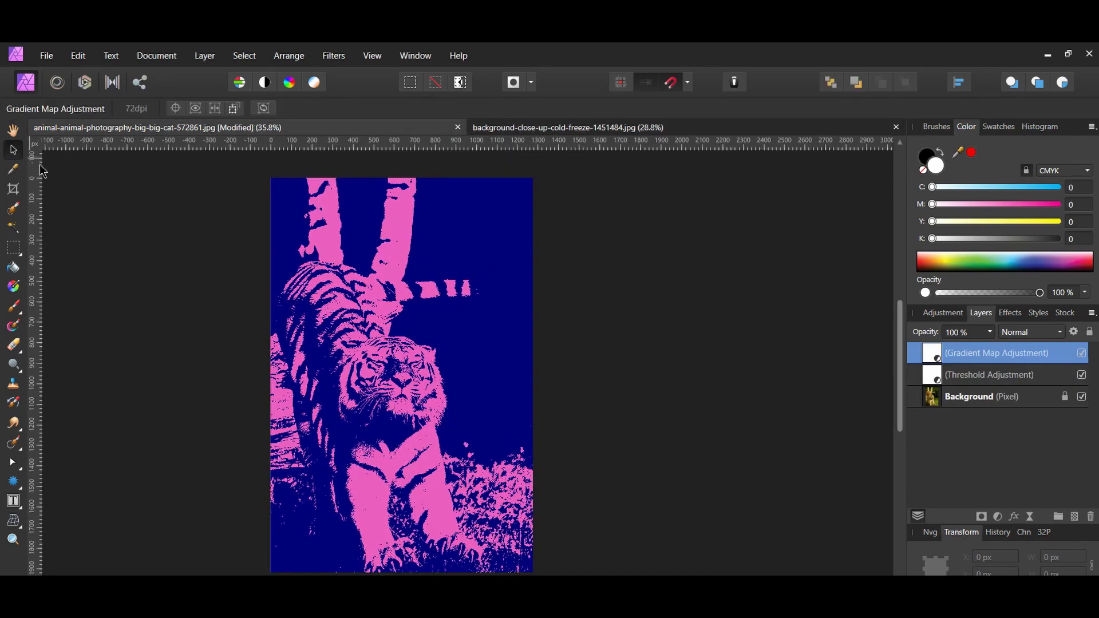
pyautogui.rightClick(469, 387)
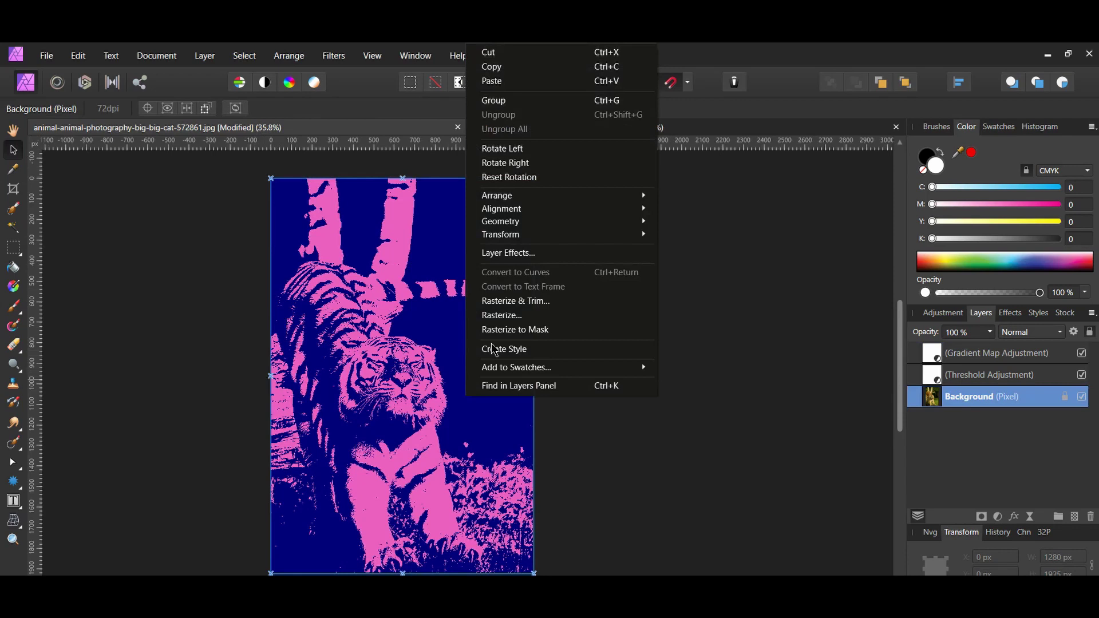
pyautogui.click(501, 85)
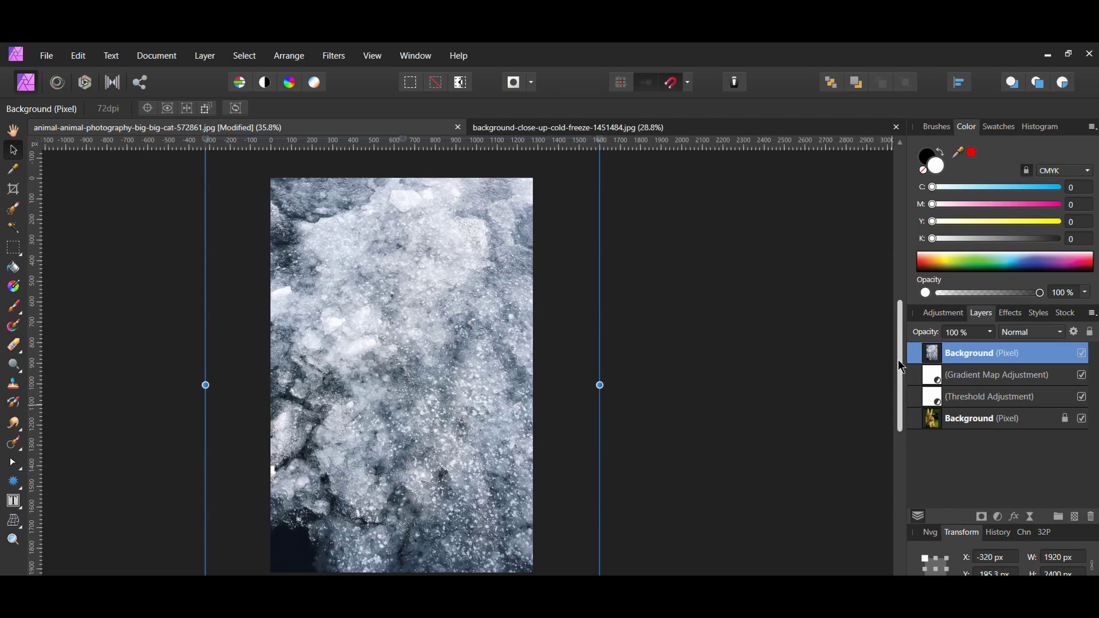
# Step: Set the ice layer to Overlay blend mode at about 53% opacity
pyautogui.click(1045, 333)
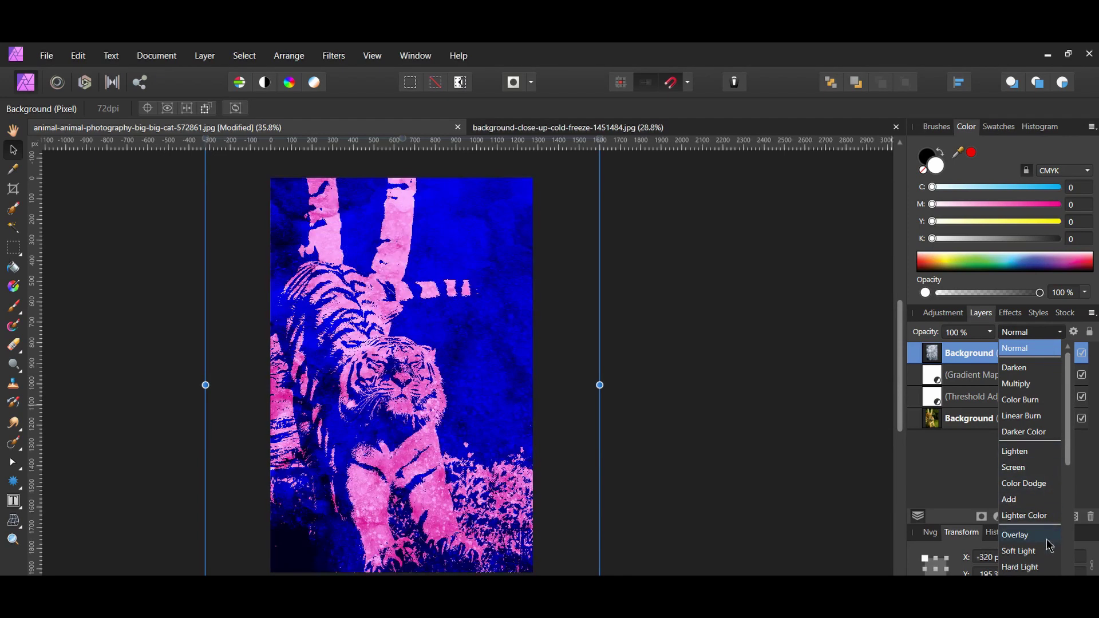
pyautogui.click(1022, 538)
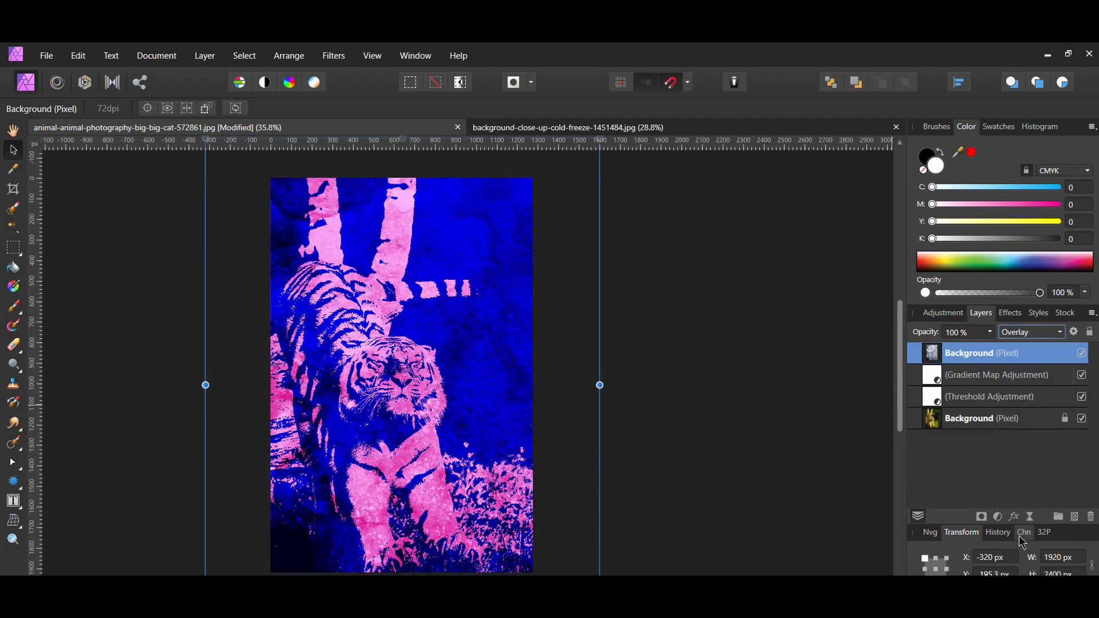
pyautogui.moveTo(990, 332); pyautogui.dragTo(945, 347)
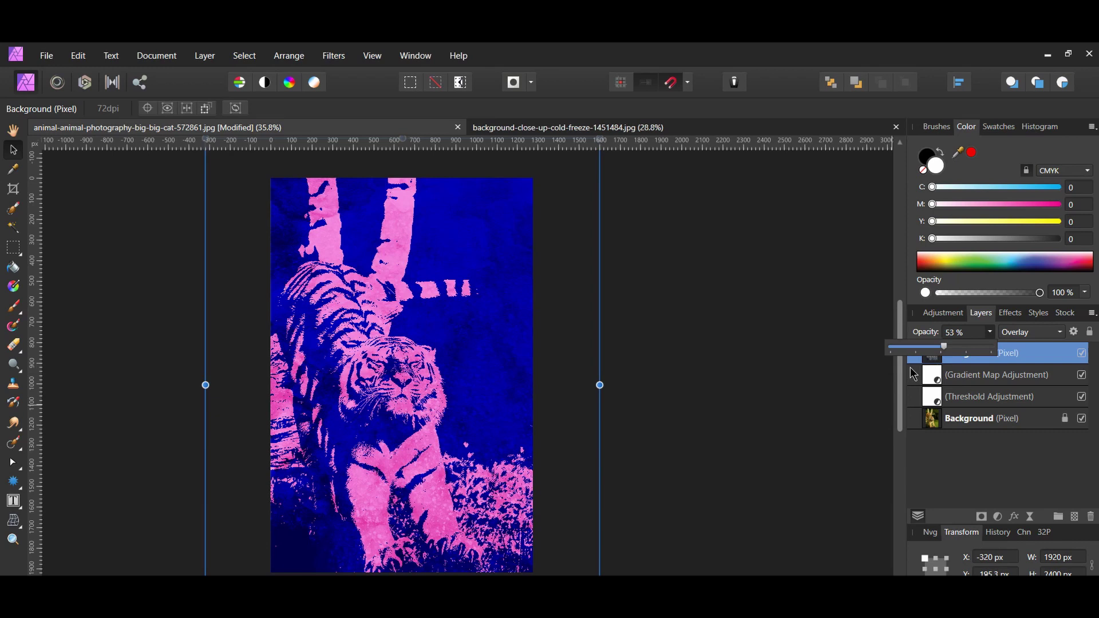
pyautogui.click(817, 413)
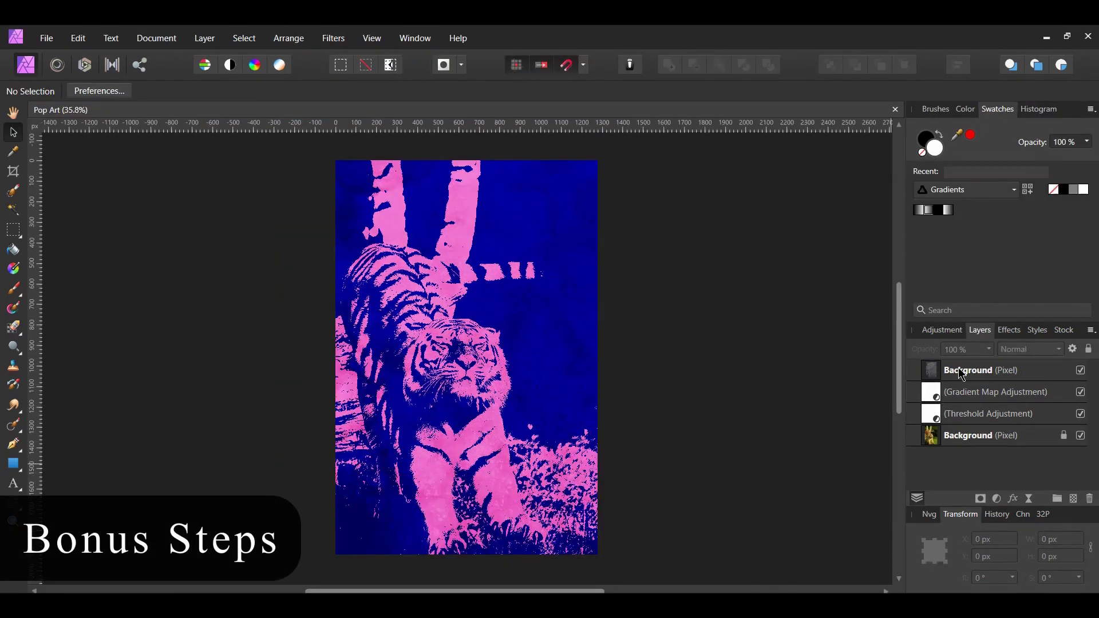
# Step: Select the ice, Gradient Map, Threshold and tiger layers and Merge Visible
pyautogui.click(962, 373)
pyautogui.keyDown('shift'); pyautogui.click(962, 394); pyautogui.keyUp('shift')
pyautogui.keyDown('shift'); pyautogui.click(964, 418); pyautogui.keyUp('shift')
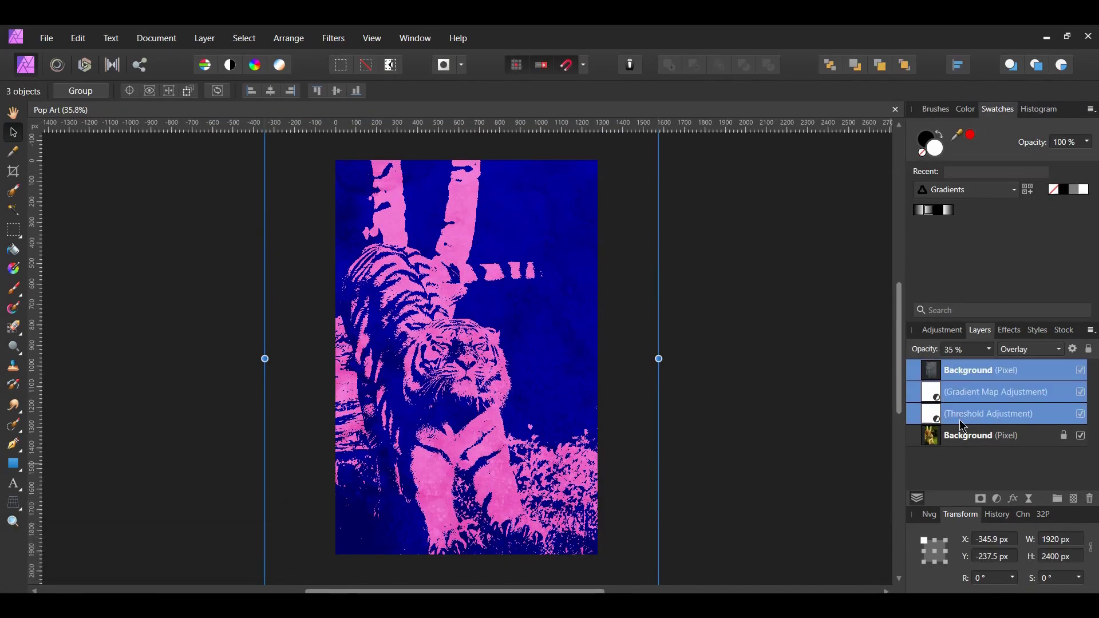
pyautogui.keyDown('ctrl'); pyautogui.click(962, 437); pyautogui.keyUp('ctrl')
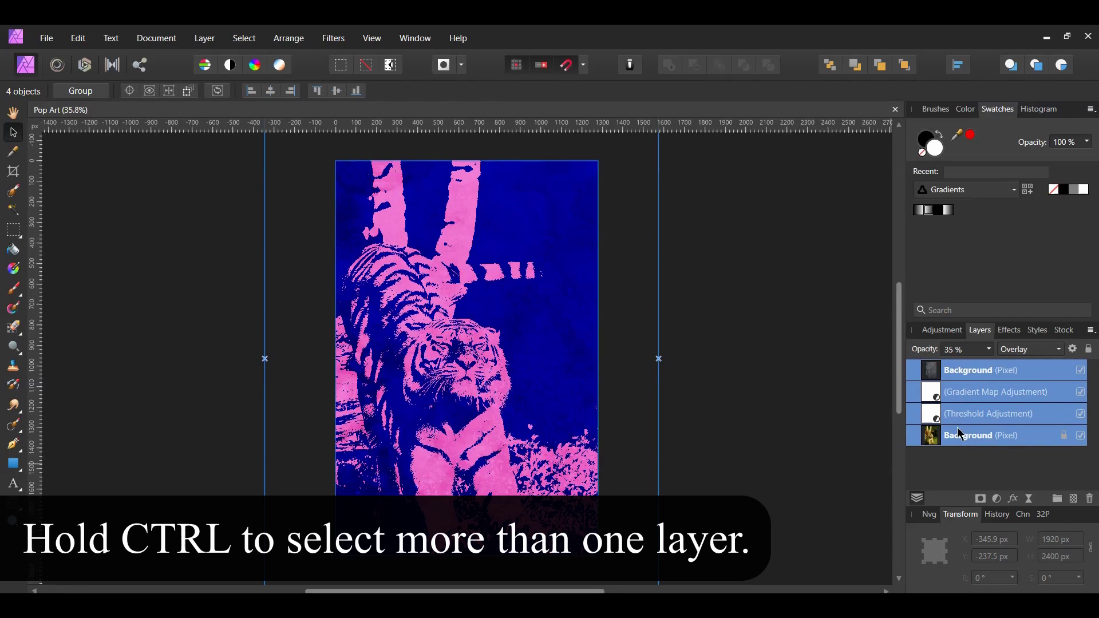
pyautogui.rightClick(962, 401)
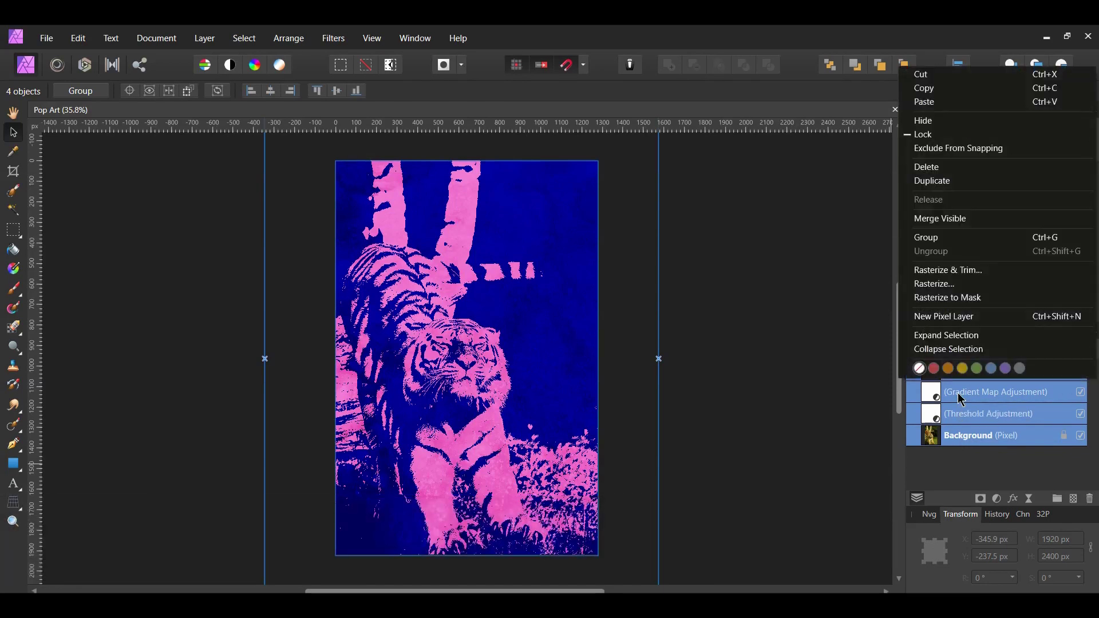
pyautogui.click(962, 223)
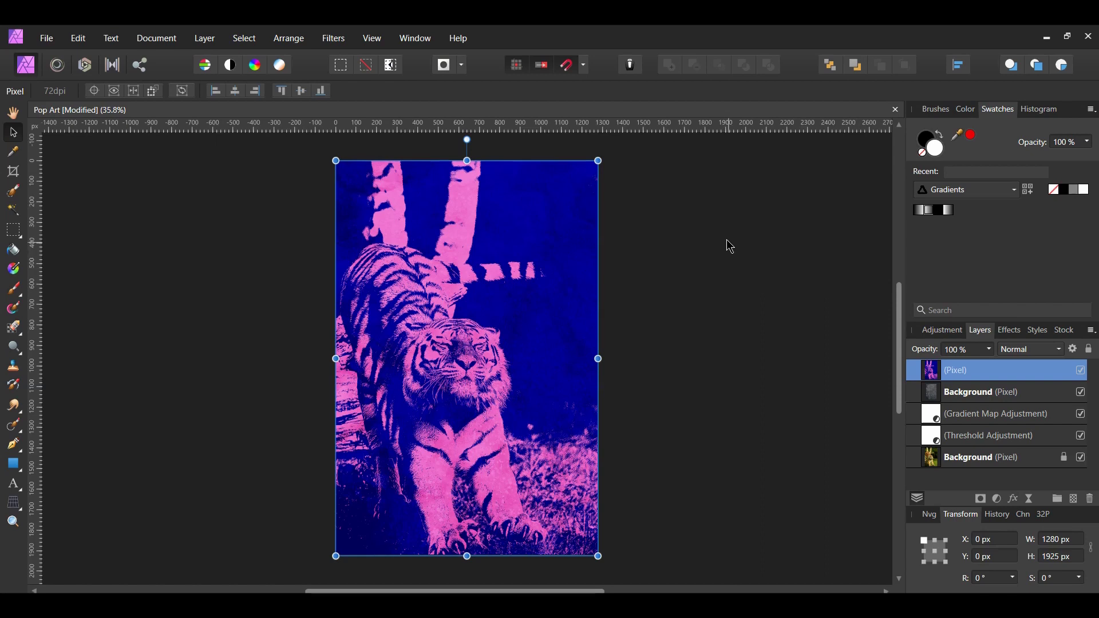
# Step: Open background-creativity-decoration-design-587441.jpg from the Downloads folder
pyautogui.click(49, 35)
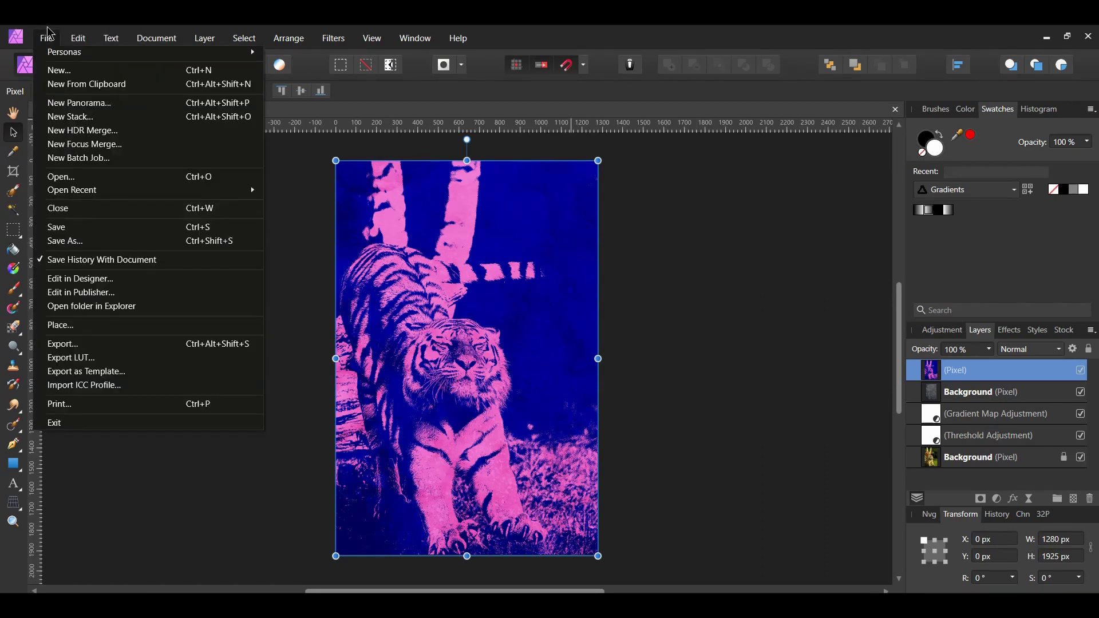
pyautogui.click(63, 178)
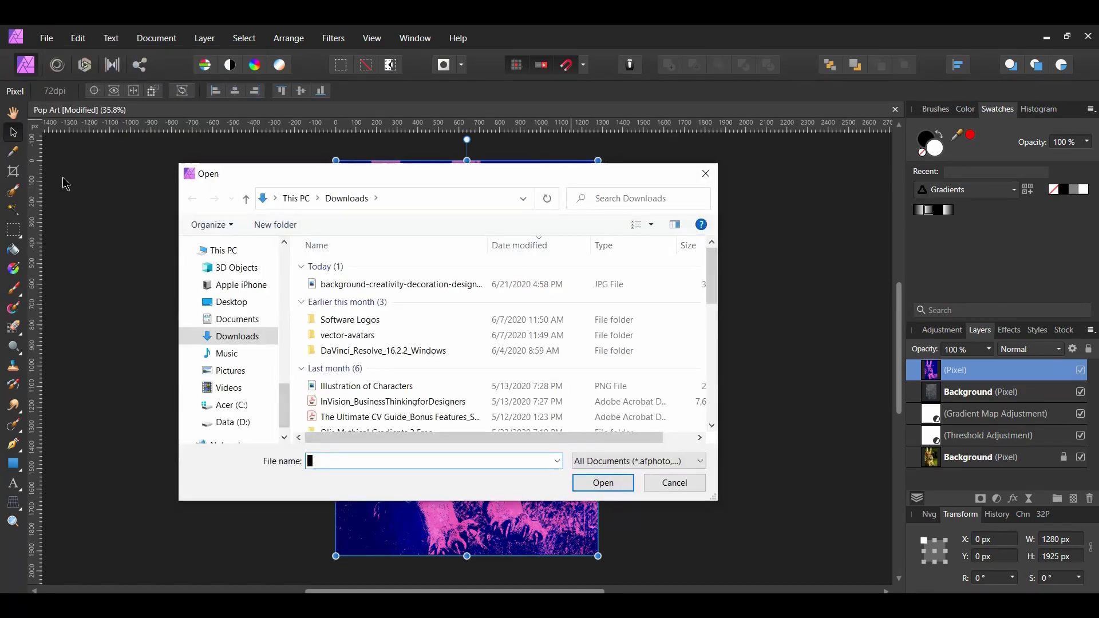
pyautogui.click(383, 290)
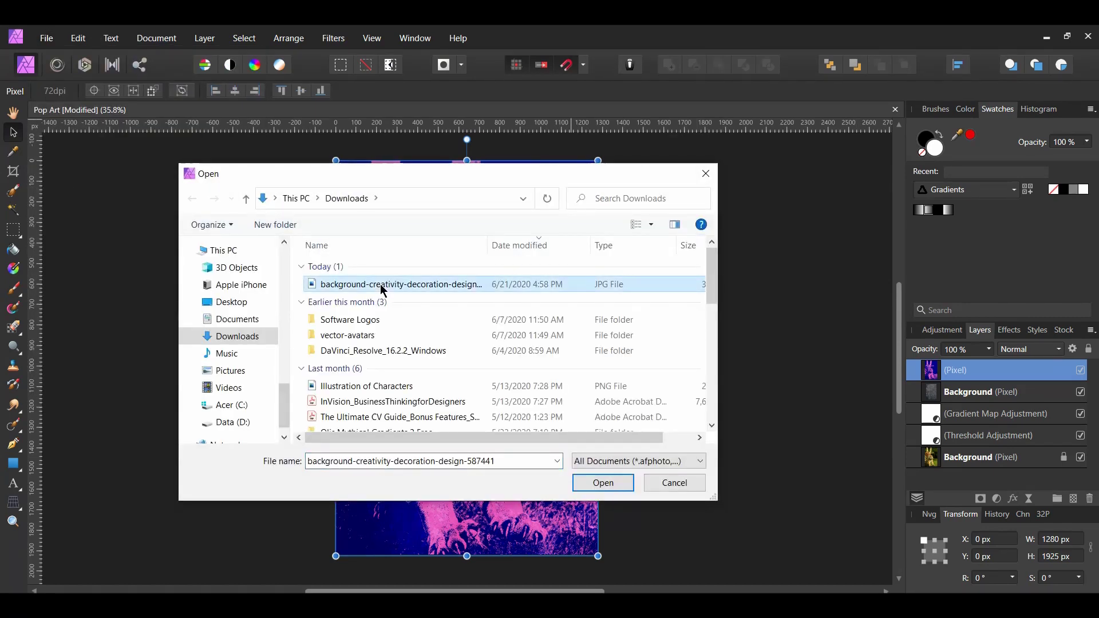
pyautogui.click(627, 490)
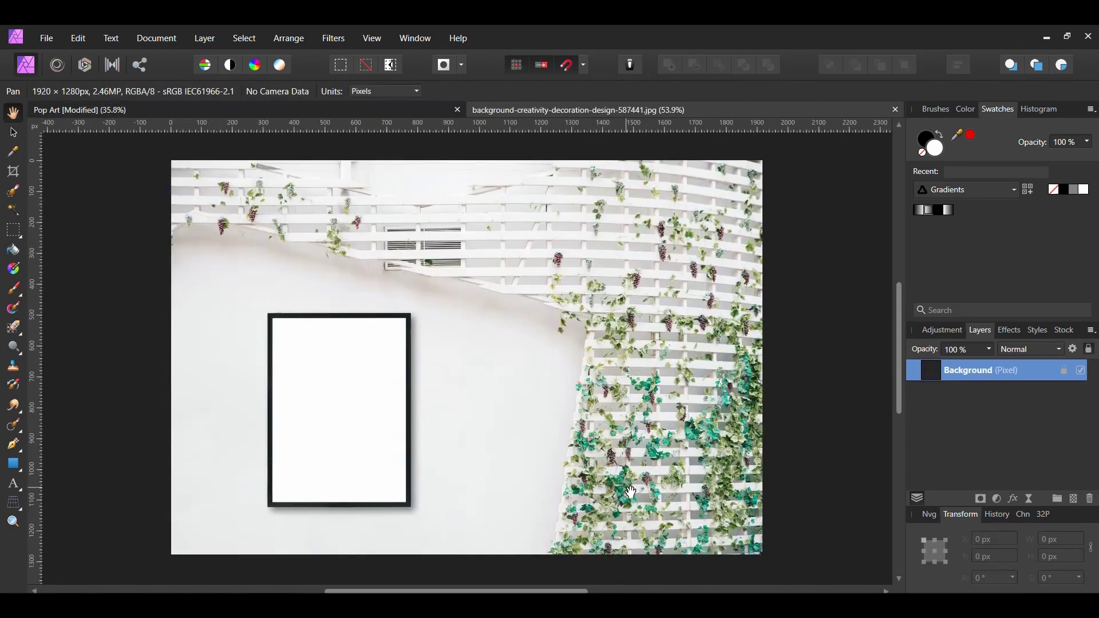
# Step: Trace the frame's white opening with a closed four-corner Pen curve and set its fill to None
pyautogui.click(17, 446)
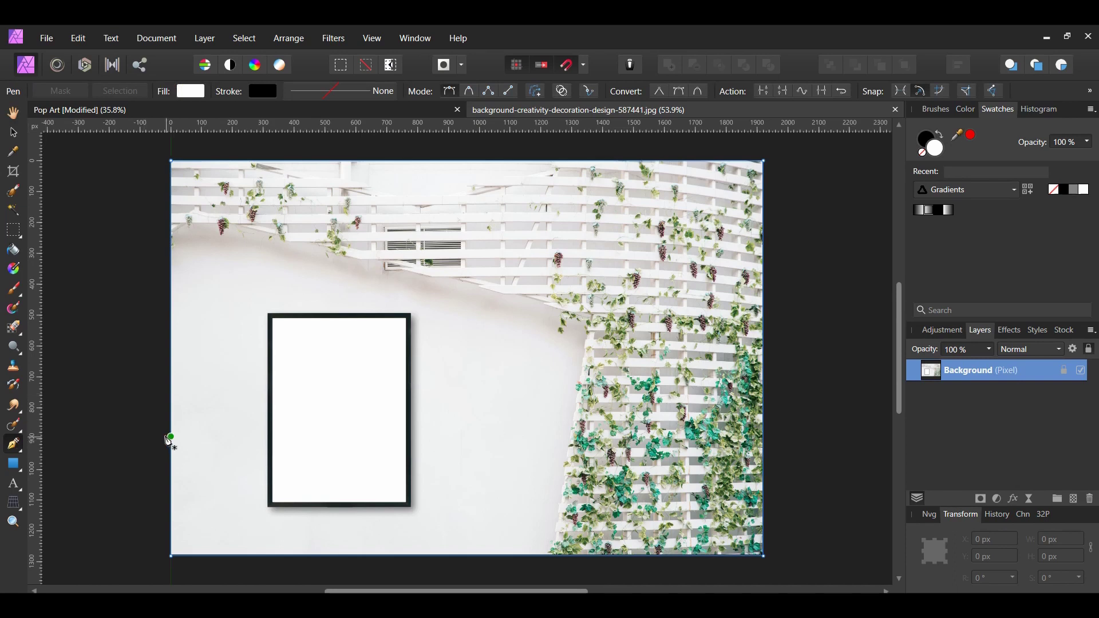
pyautogui.scroll(1, 170, 437)
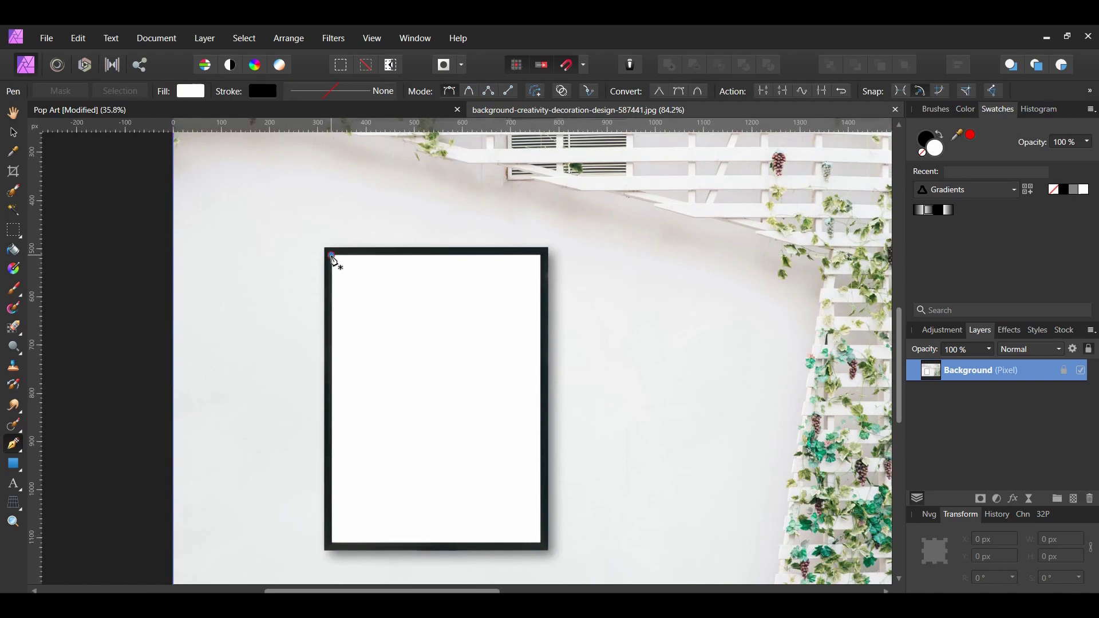
pyautogui.click(331, 255)
pyautogui.click(541, 255)
pyautogui.click(541, 544)
pyautogui.scroll(2, 592, 590)
pyautogui.click(269, 531)
pyautogui.click(267, 170)
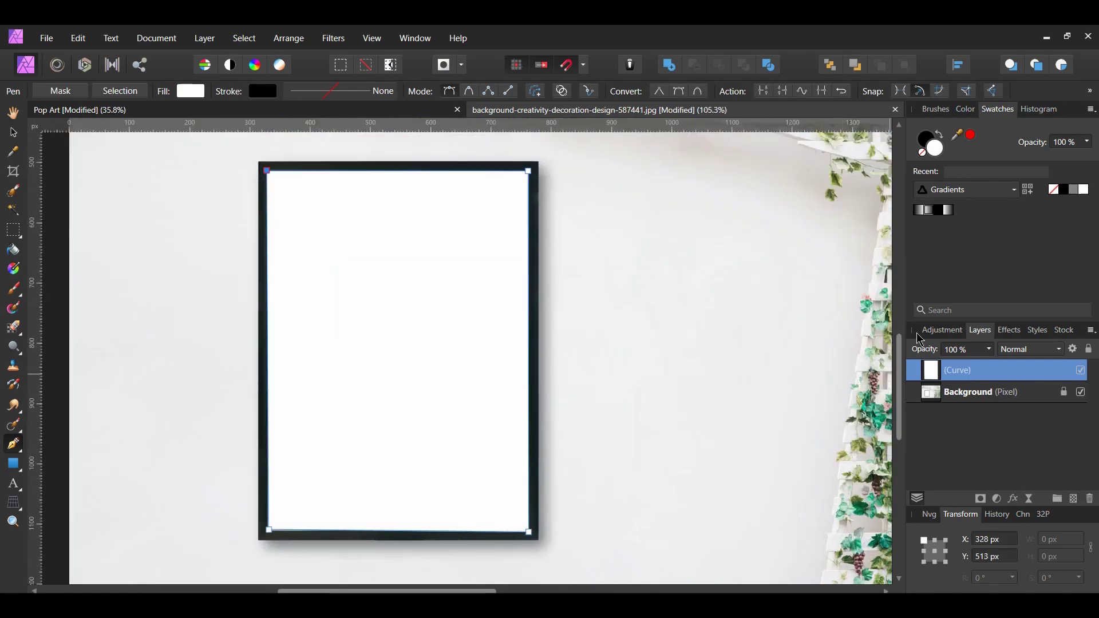
pyautogui.click(925, 154)
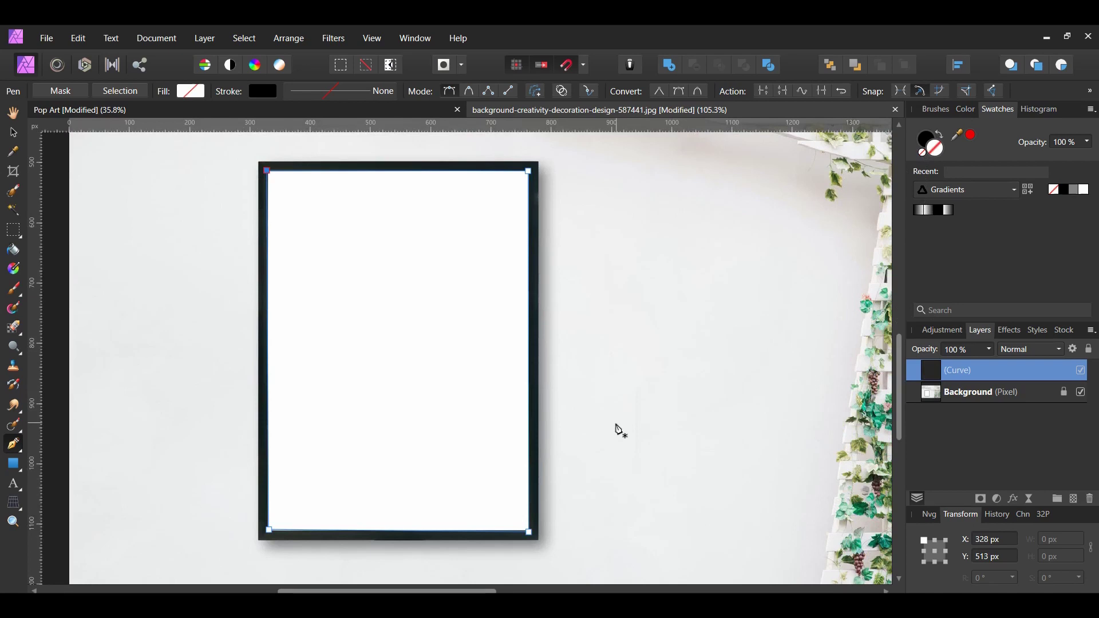
# Step: Copy the tiger pixel layer from the Pop Art document and paste it into the wall mockup
pyautogui.click(126, 112)
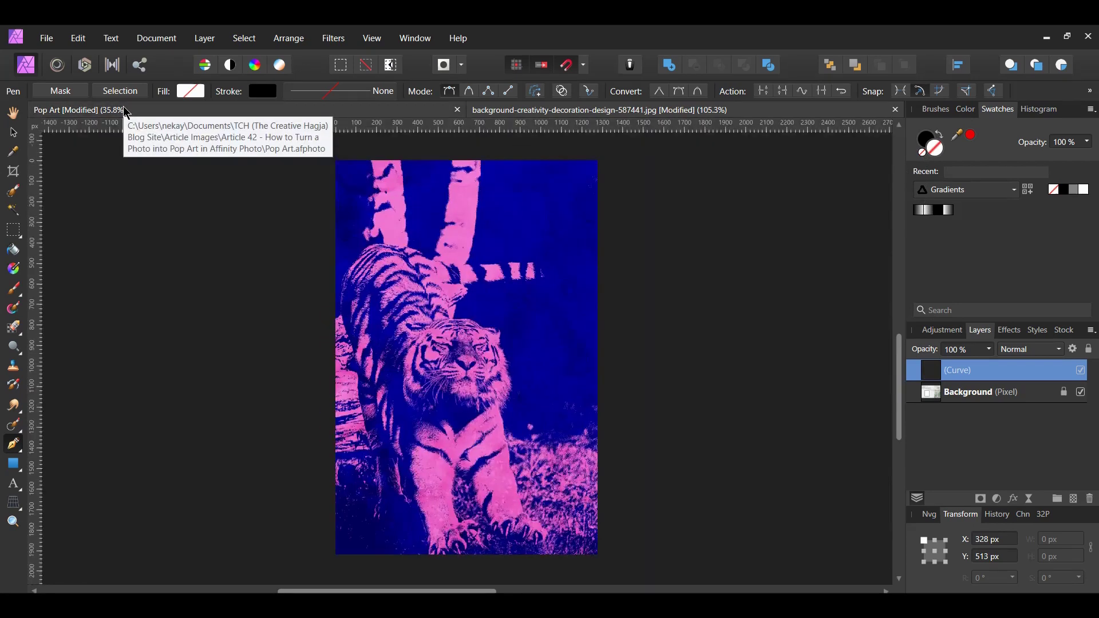
pyautogui.press('v')
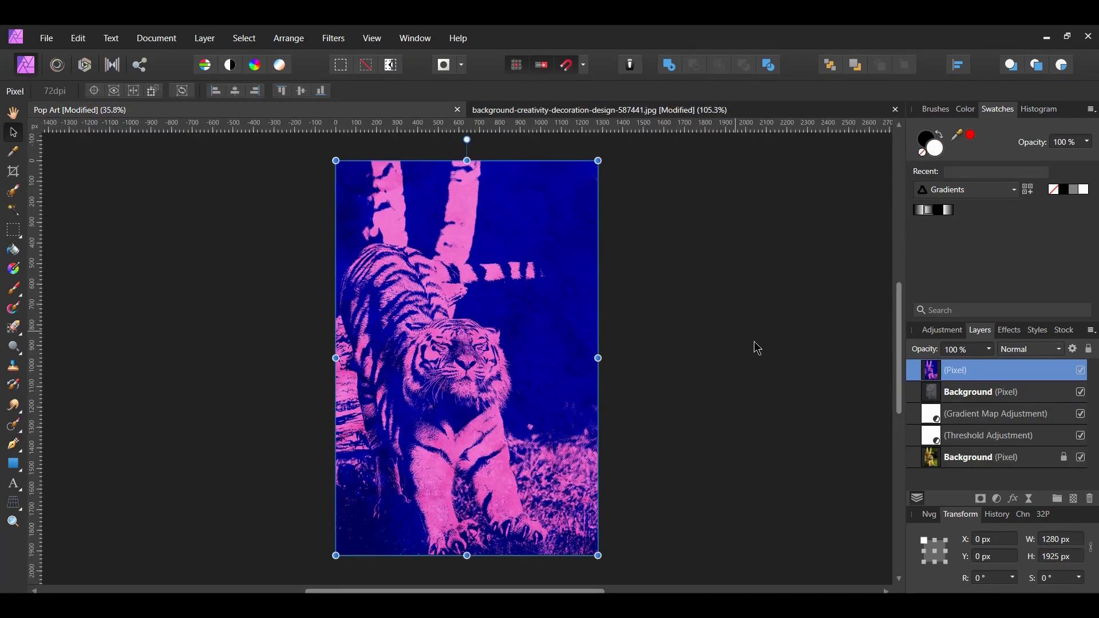
pyautogui.rightClick(915, 378)
pyautogui.click(715, 118)
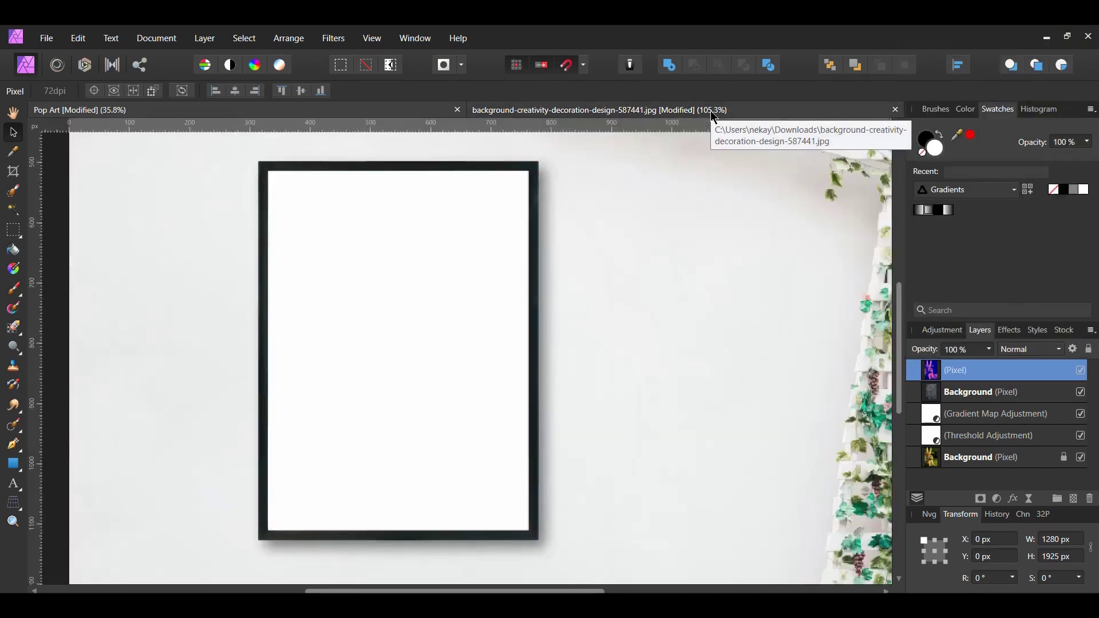
pyautogui.press('p')
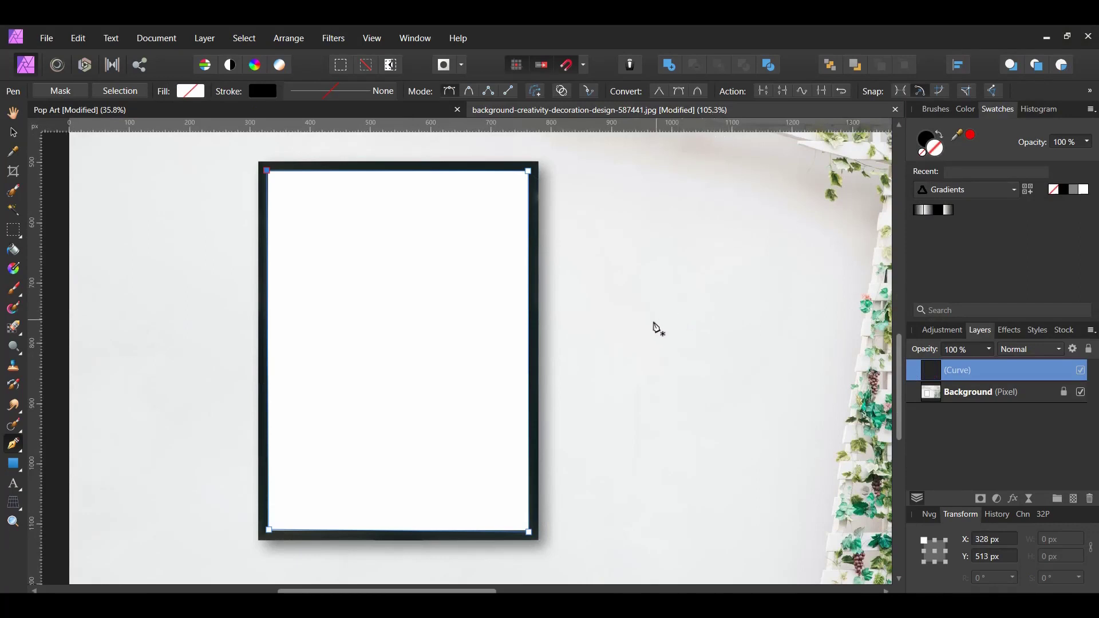
pyautogui.hotkey('ctrl', 'v')
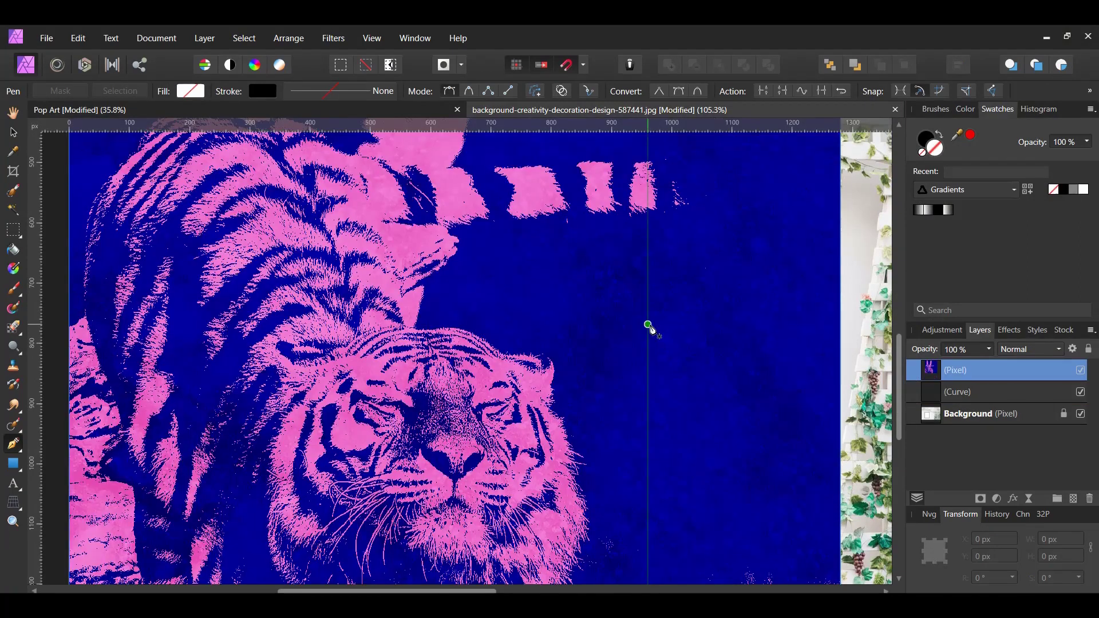
pyautogui.press('v')
pyautogui.scroll(-3, 658, 321)
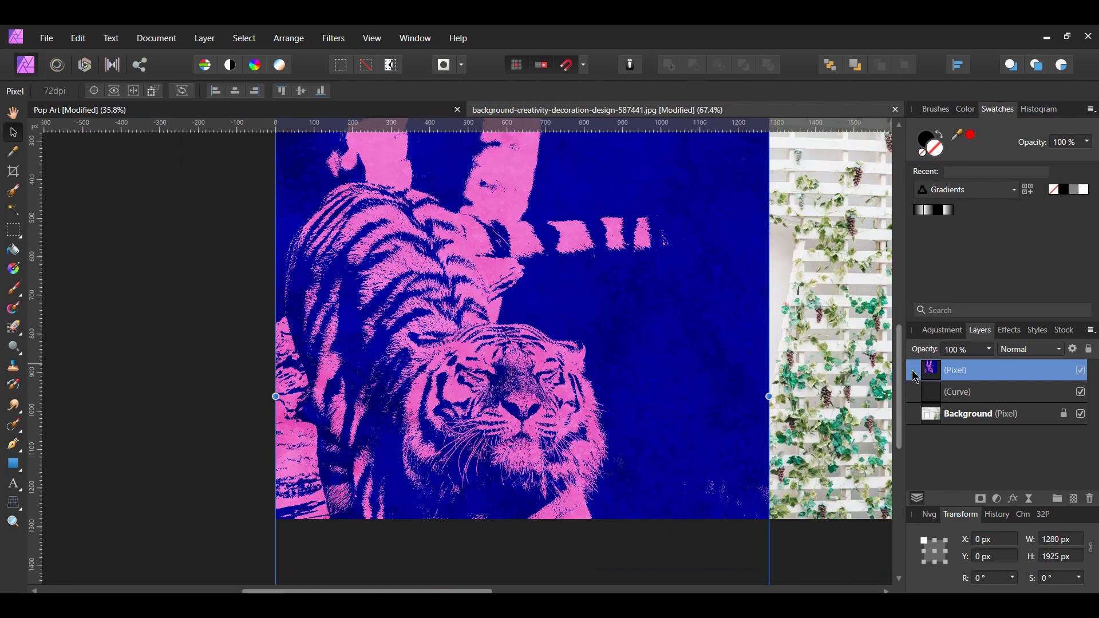
# Step: Nest the tiger pixel layer inside the frame Curve layer so it clips to the opening
pyautogui.moveTo(950, 370); pyautogui.dragTo(948, 392)
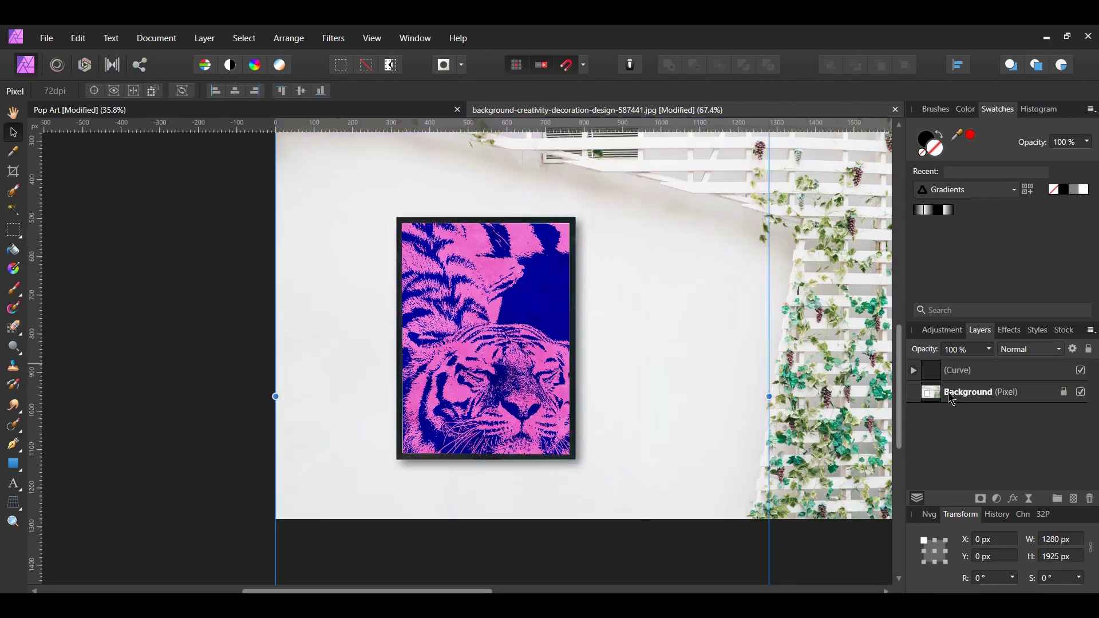
pyautogui.click(915, 371)
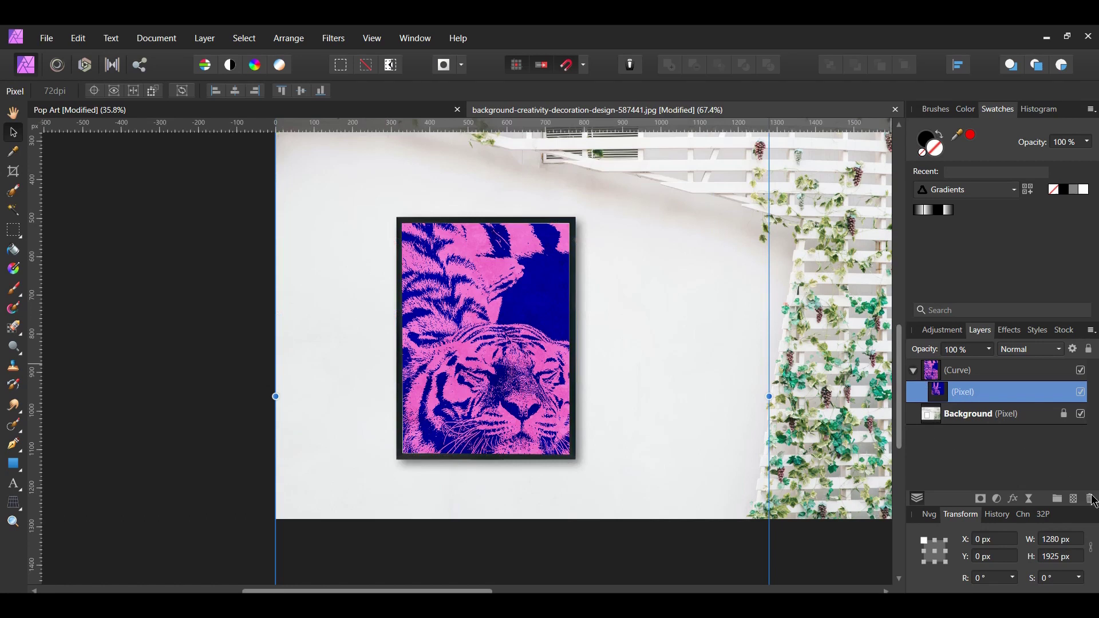
# Step: Enable Lock Aspect Ratio in the Transform panel and zoom out to see the whole tiger
pyautogui.click(1091, 548)
pyautogui.scroll(-2, 838, 550)
pyautogui.scroll(-2, 838, 550)
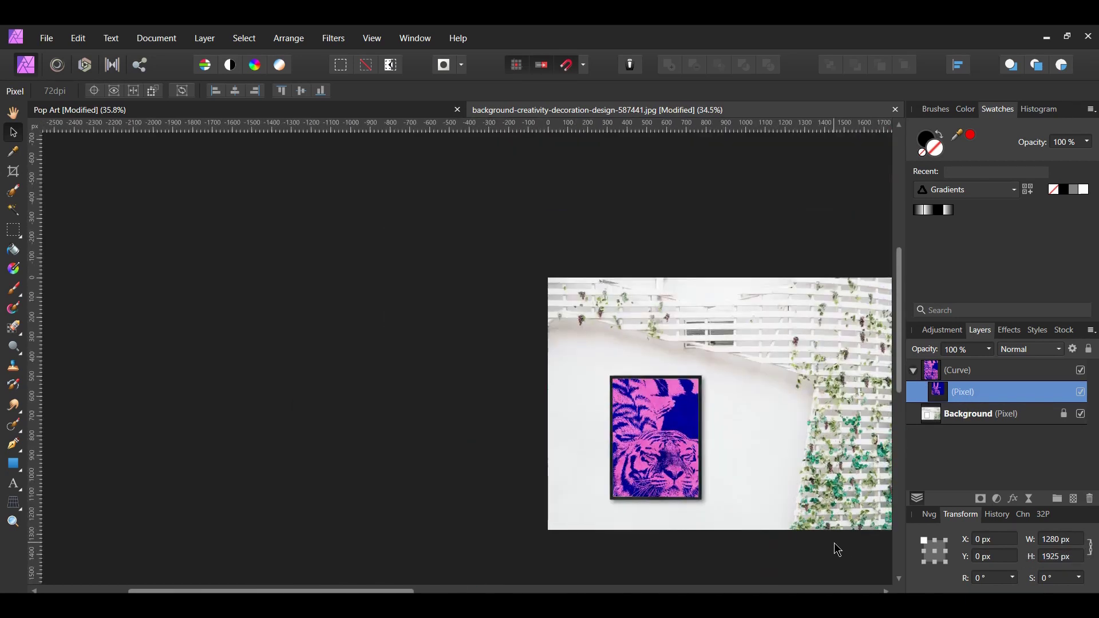
pyautogui.moveTo(409, 591); pyautogui.dragTo(536, 592)
pyautogui.scroll(-1, 703, 507)
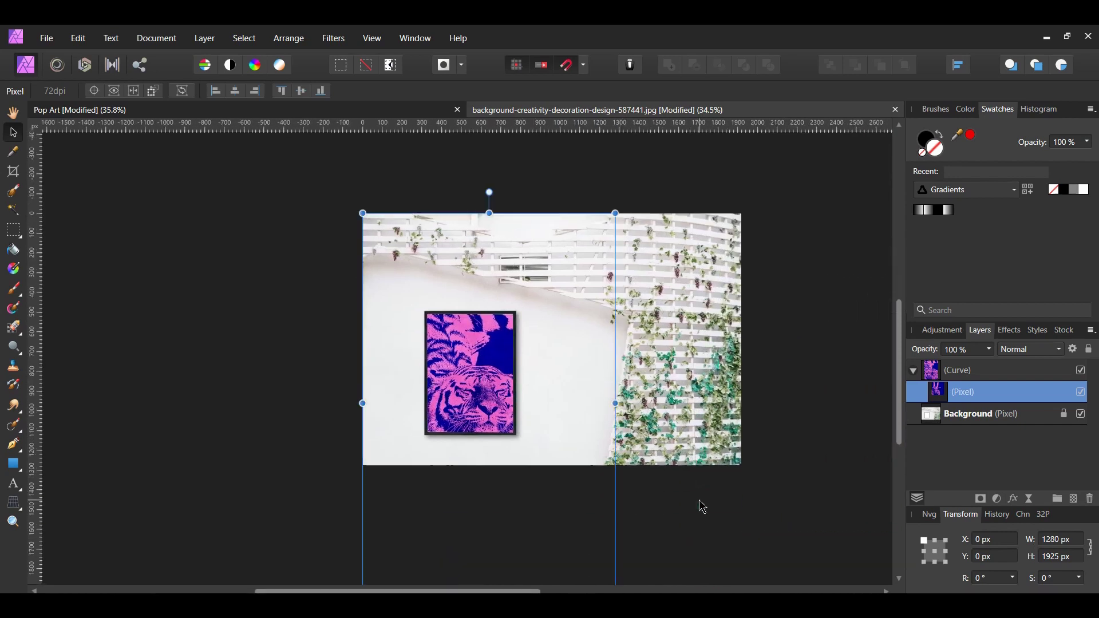
pyautogui.scroll(-1, 699, 507)
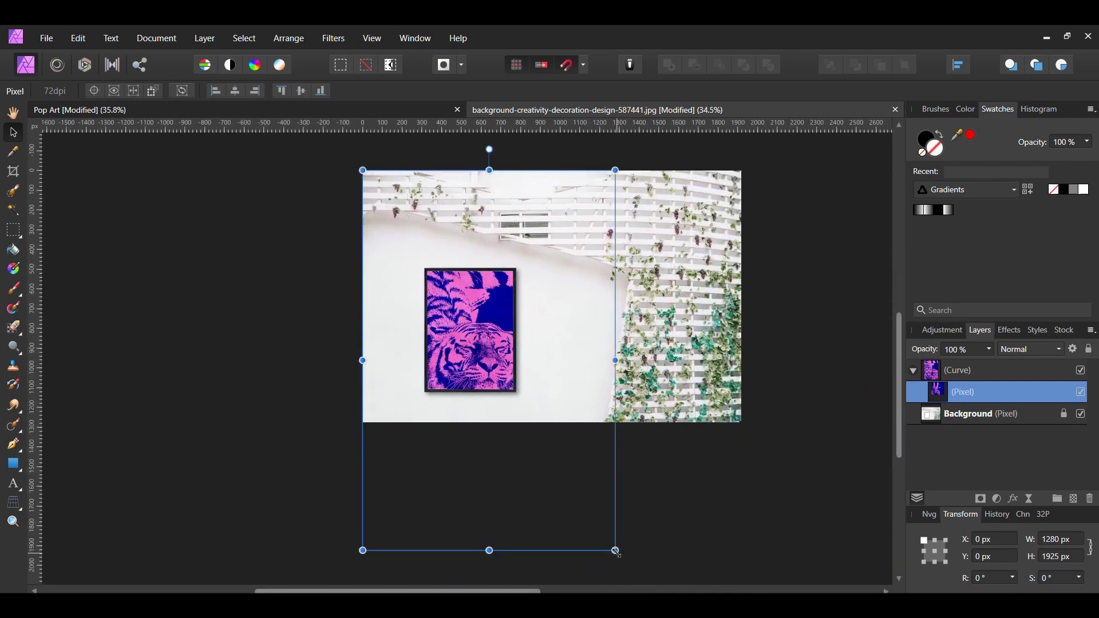
# Step: Scale the tiger down proportionally from its corner until it fits the frame, then deselect
pyautogui.moveTo(617, 552); pyautogui.dragTo(515, 418)
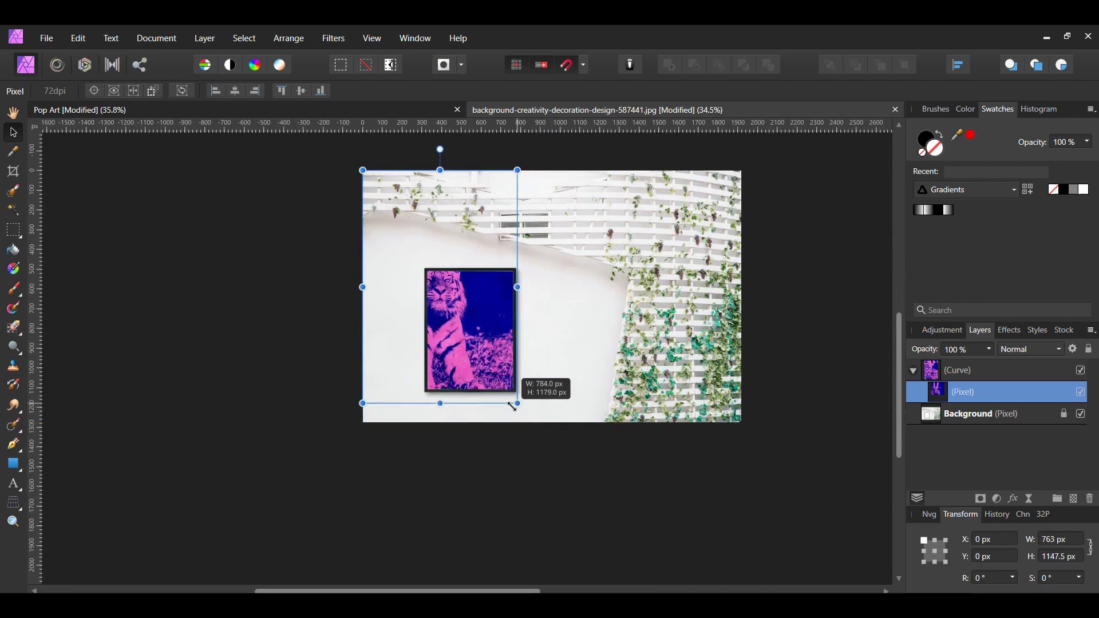
pyautogui.moveTo(514, 418); pyautogui.dragTo(517, 405)
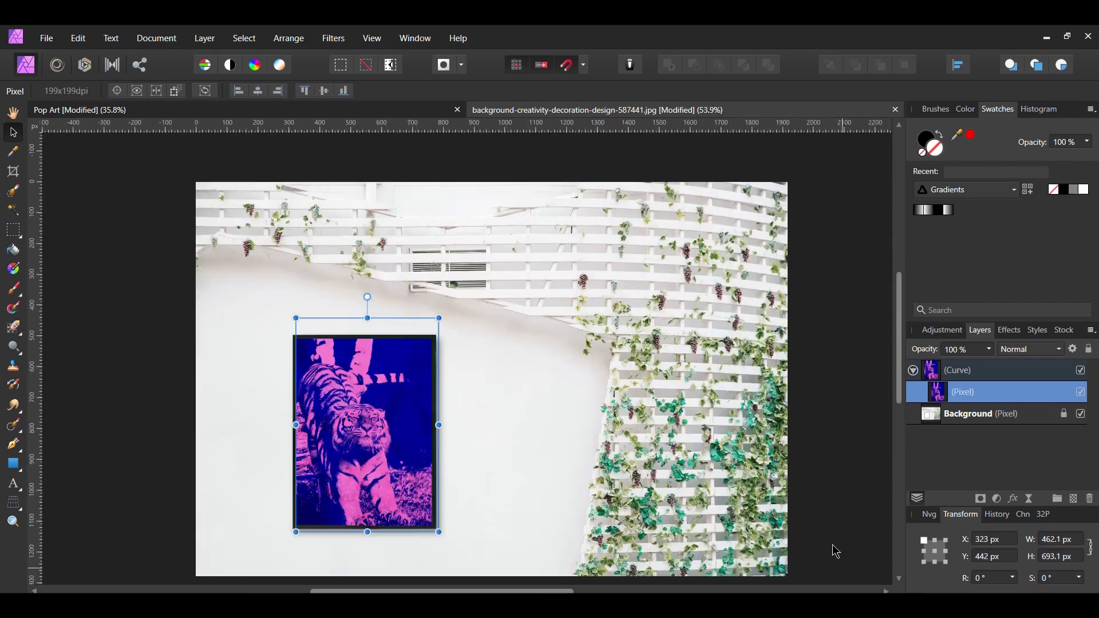
pyautogui.click(858, 451)
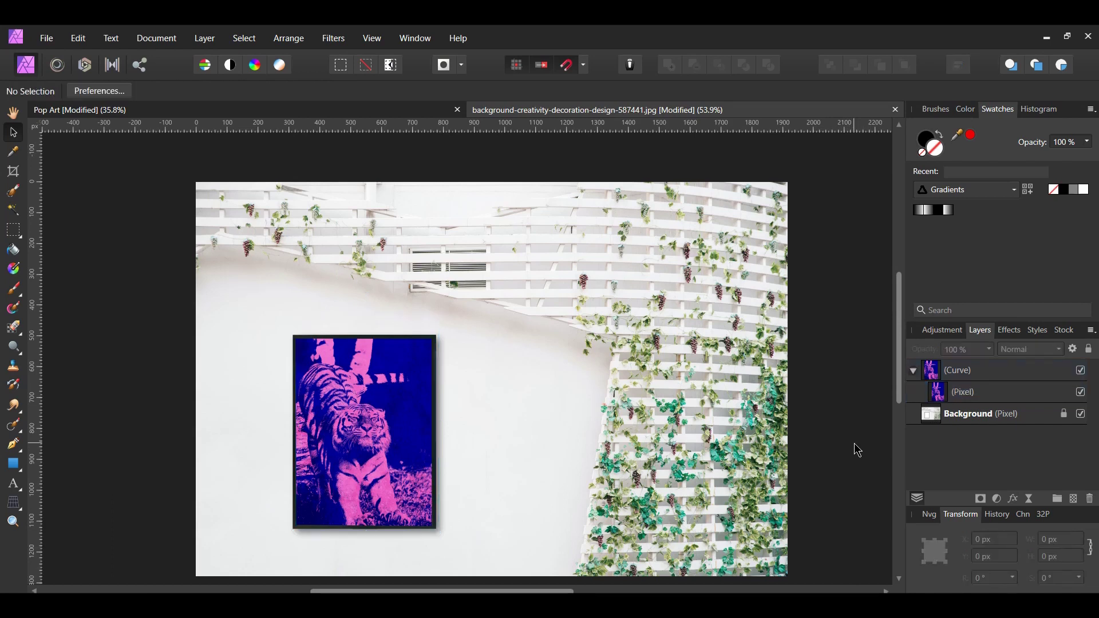